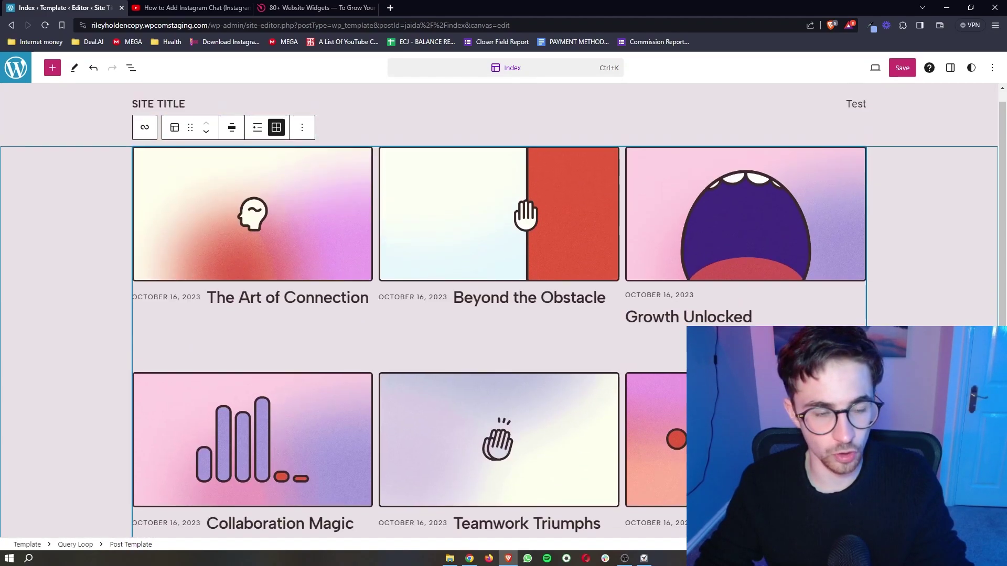
- On the YouTube tutorial, follow the Elfsight sign-up link in the video description
left_click(192, 7)
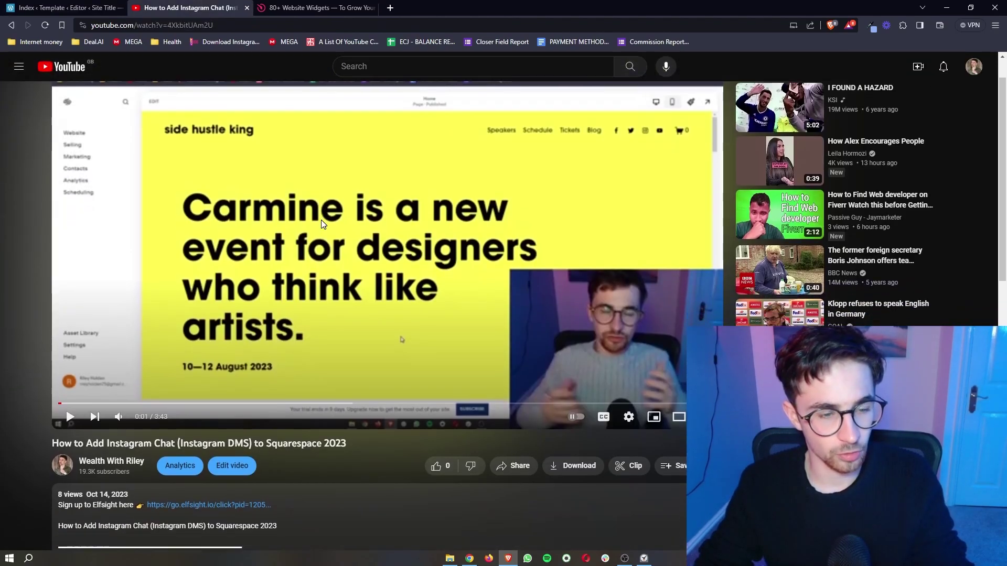
scroll(322, 220, "down", 4)
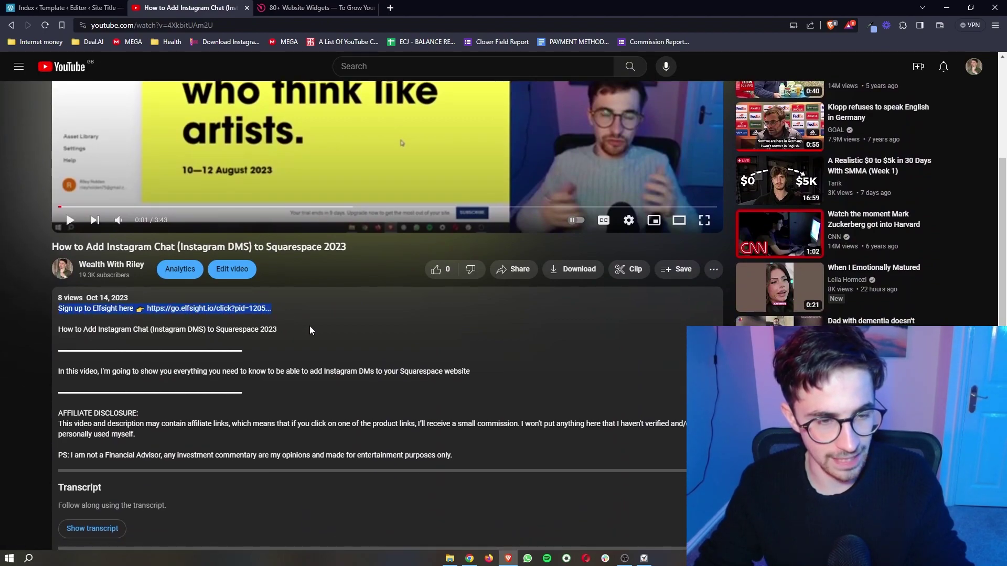
left_click(223, 313)
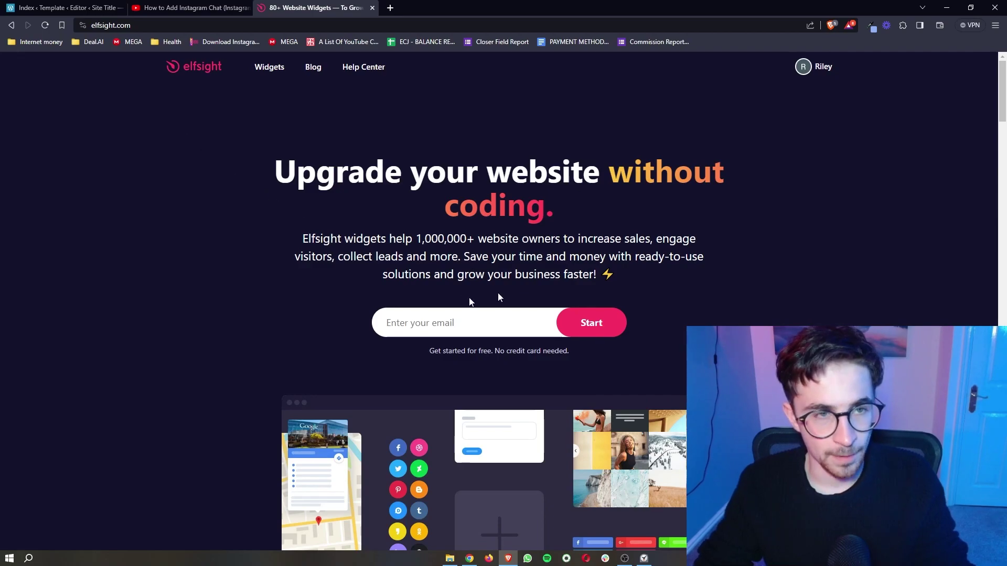
left_click(68, 7)
scroll(399, 263, "down", 6)
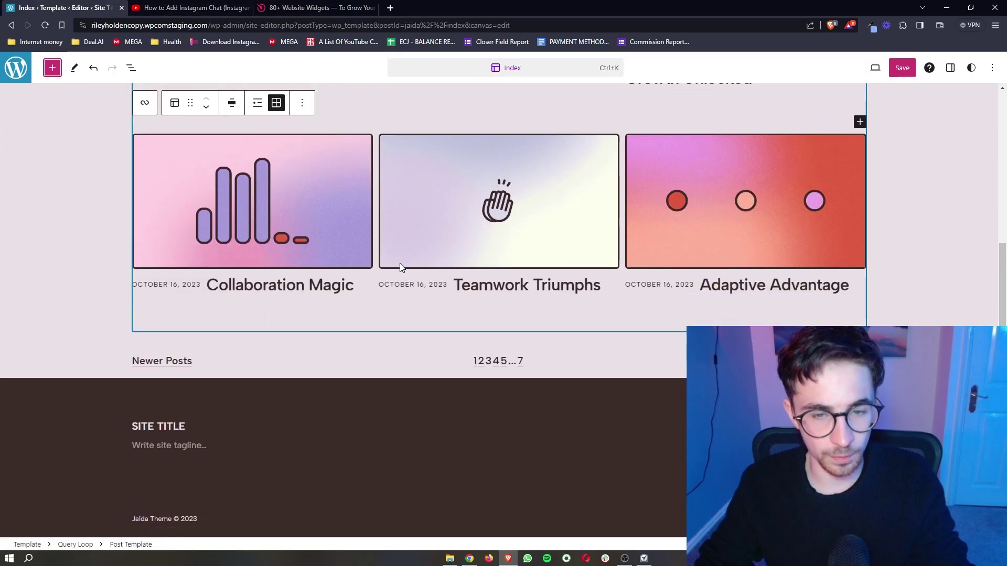
scroll(552, 341, "up", 1)
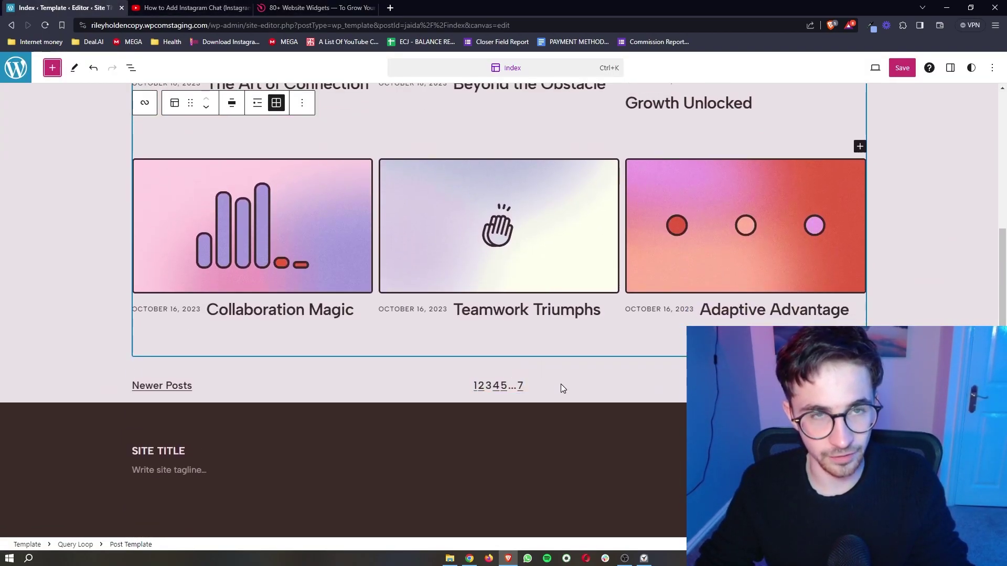
scroll(501, 257, "up", 5)
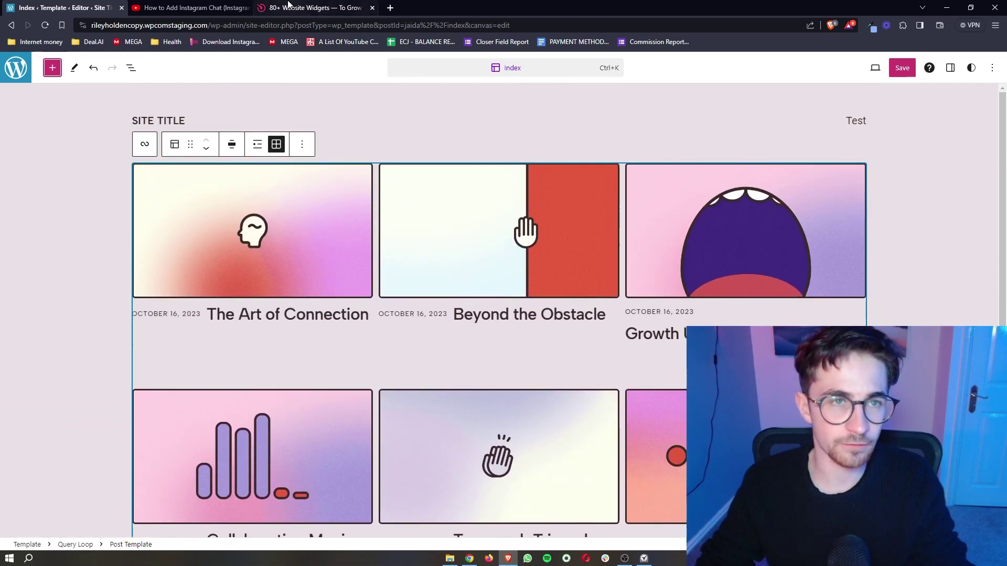
left_click(315, 8)
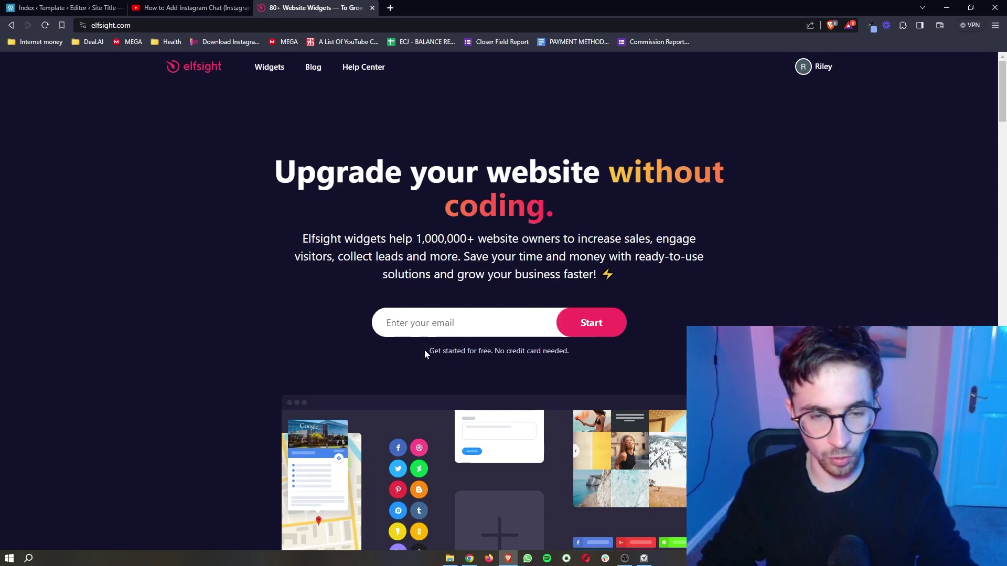
left_click_drag(426, 351, 587, 348)
left_click(627, 369)
left_click(412, 323)
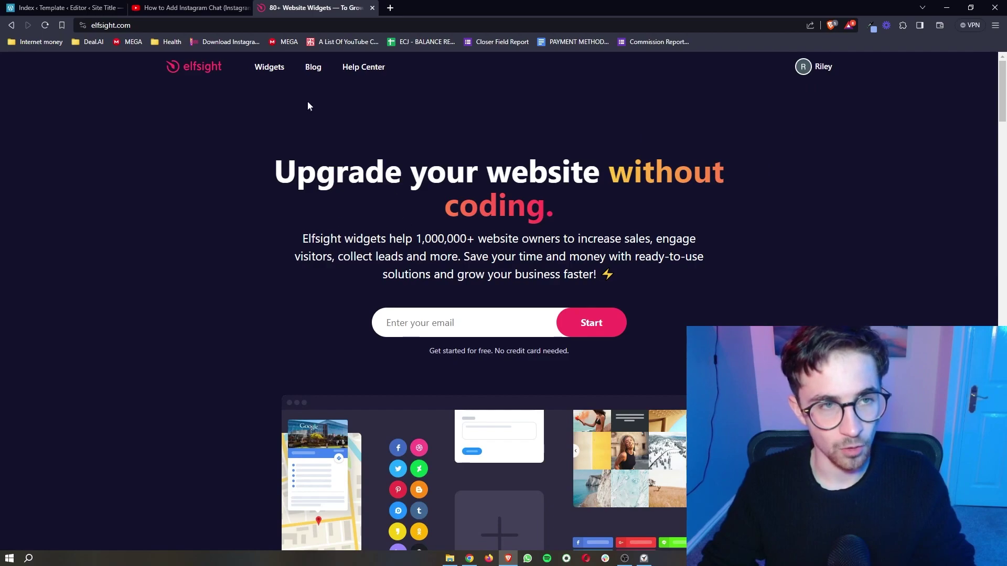
- Open Elfsight's Widgets catalogue and search it for 'facebook'
mouse_move(279, 73)
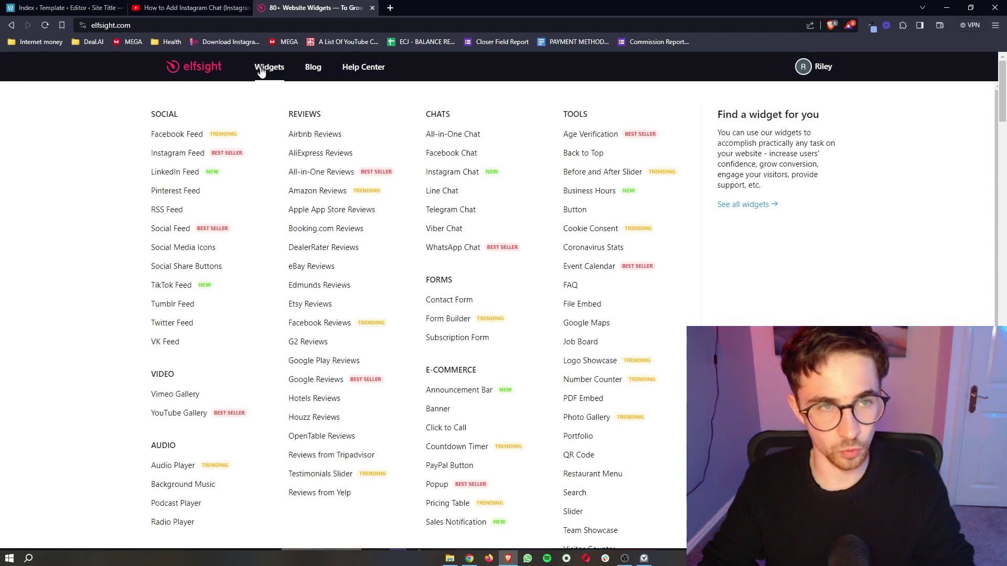
left_click(270, 73)
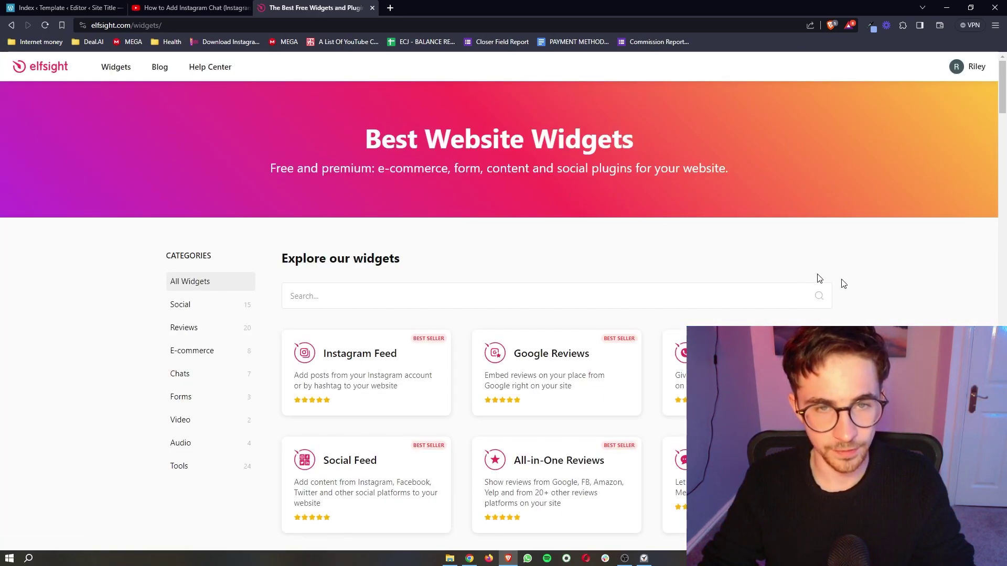
scroll(877, 295, "down", 5)
scroll(876, 296, "down", 15)
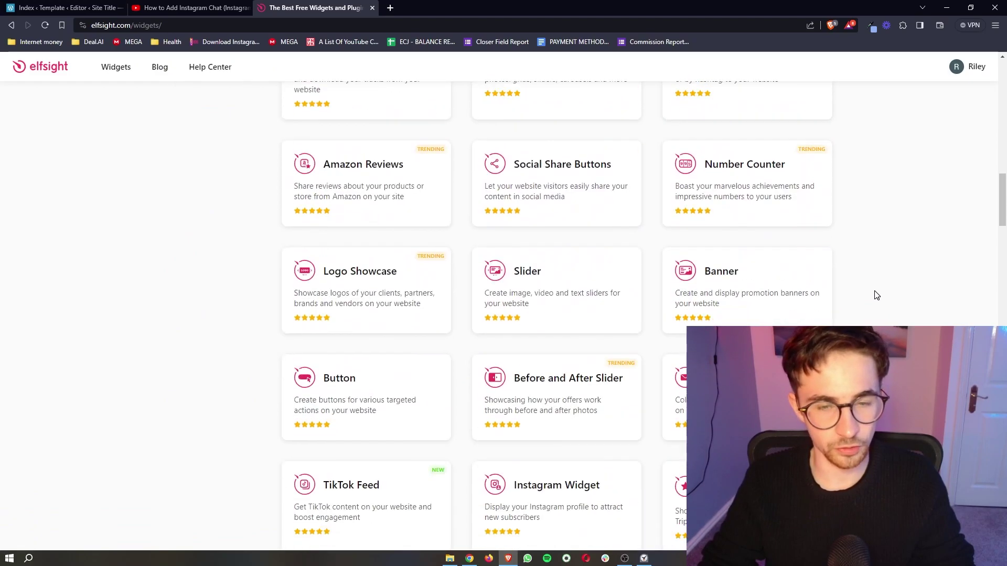
scroll(877, 295, "up", 20)
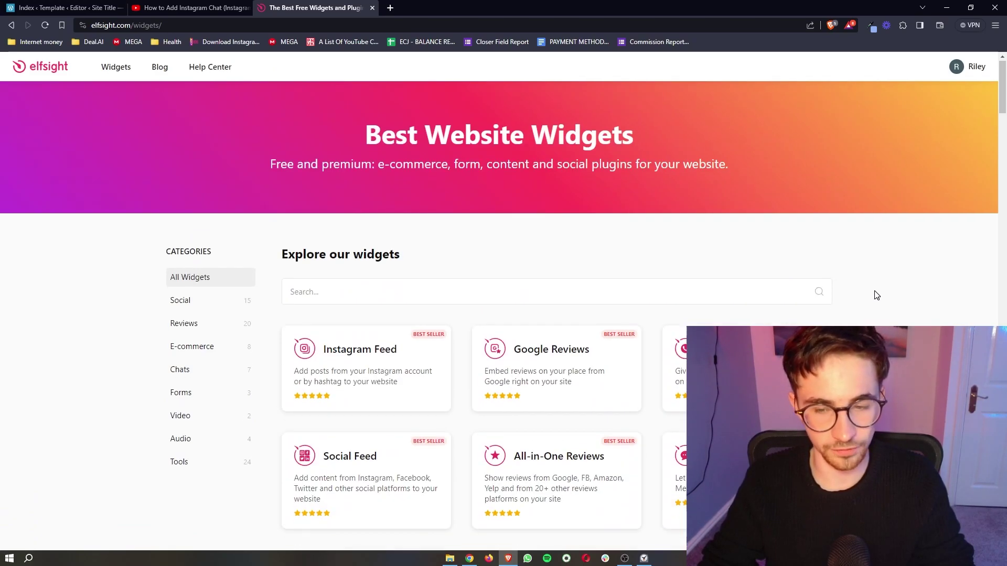
scroll(608, 252, "down", 1)
left_click(395, 217)
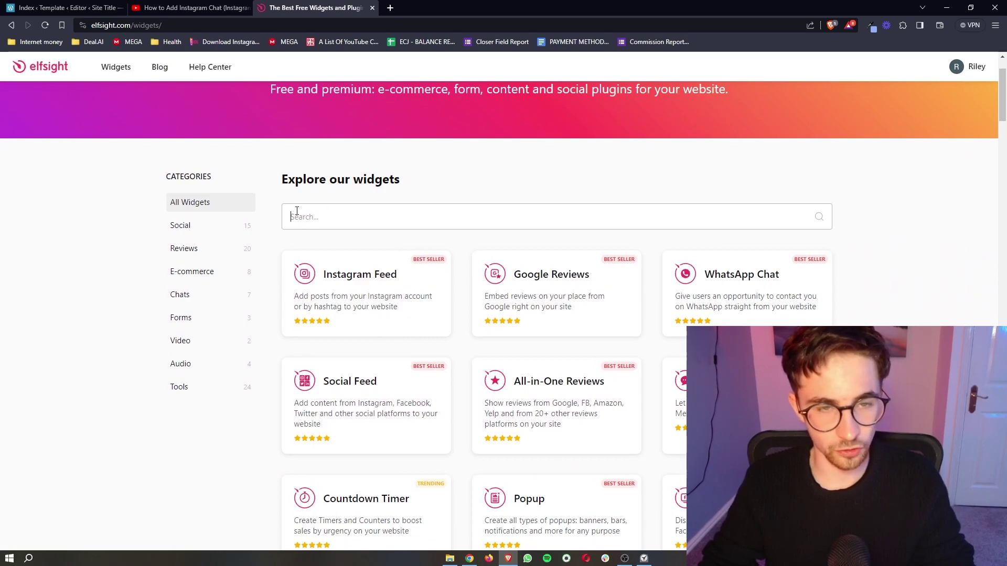
type("fac")
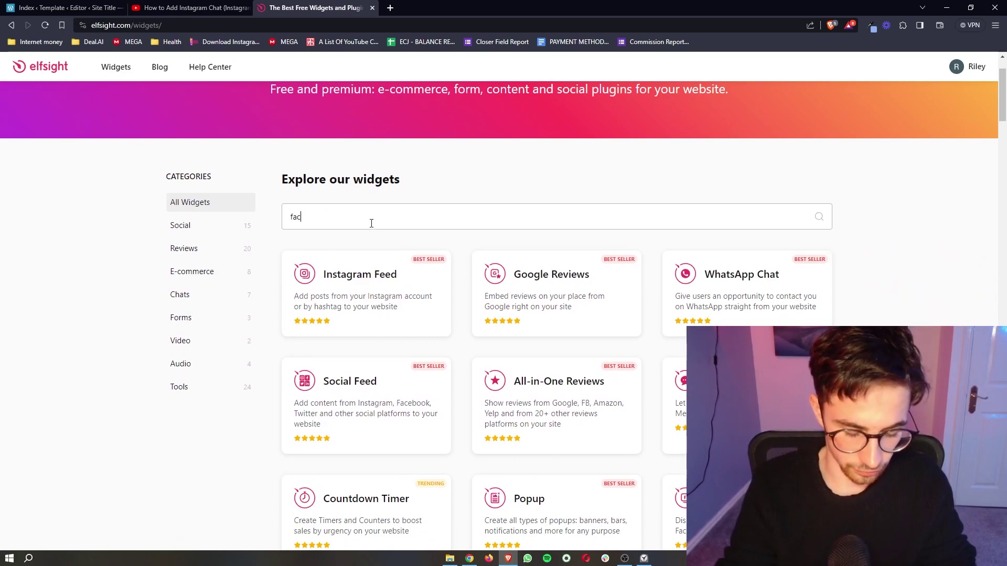
type("ebook")
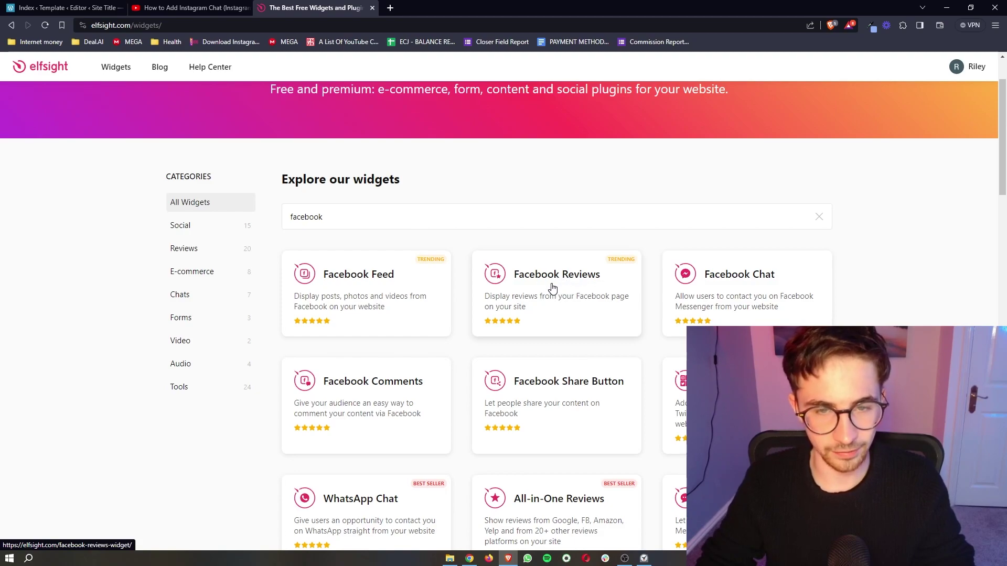
- Open the Facebook Reviews widget page and preview the Floating Badge, Grid, Badge and Slider templates
left_click(553, 288)
scroll(729, 210, "down", 3)
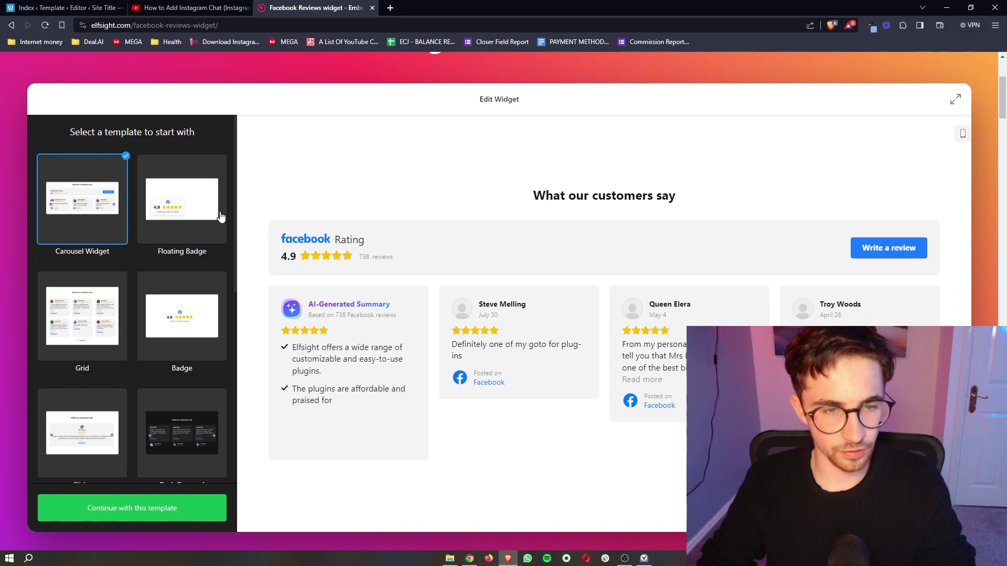
left_click(217, 220)
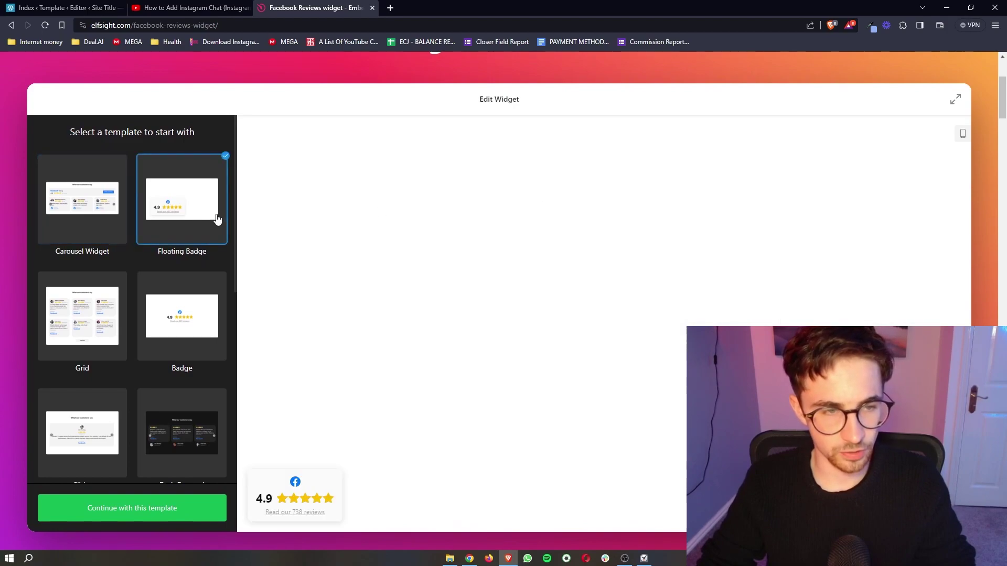
left_click(89, 312)
left_click(169, 231)
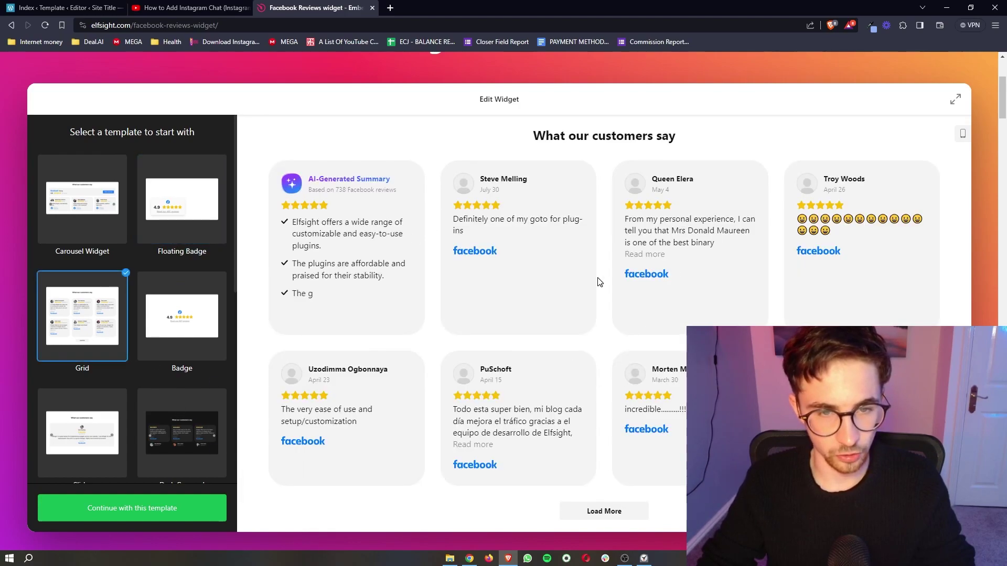
left_click(192, 334)
scroll(191, 356, "down", 2)
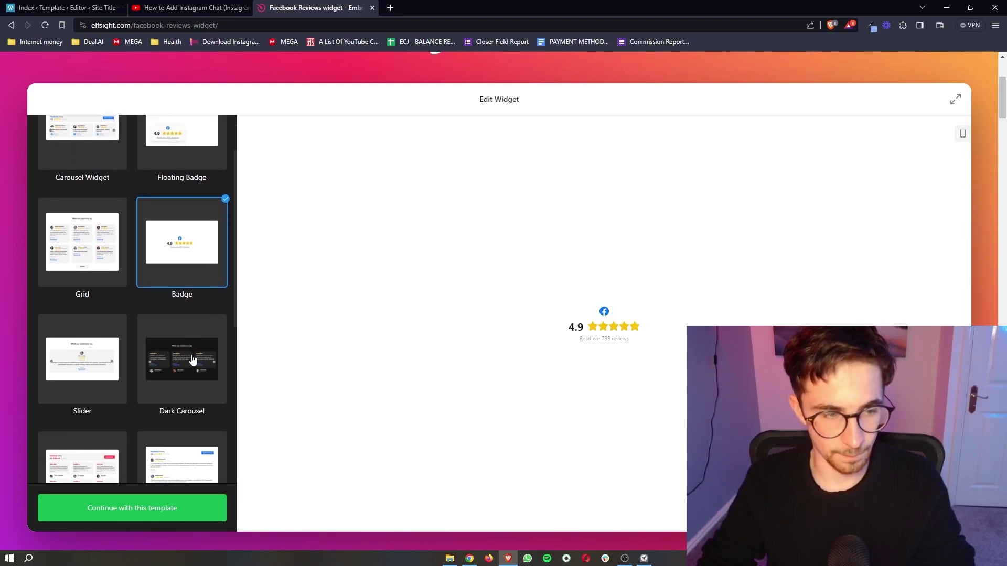
left_click(123, 341)
scroll(133, 361, "down", 1)
- Compare the Dark Carousel and Masonry templates, then pick the Carousel Widget template
left_click(162, 308)
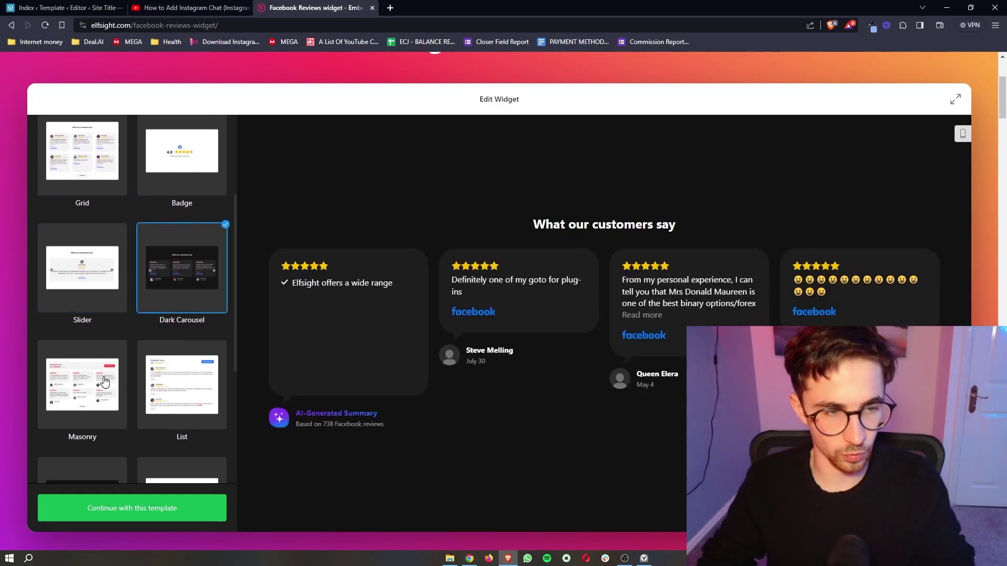
left_click(105, 388)
scroll(156, 376, "down", 2)
scroll(155, 377, "up", 5)
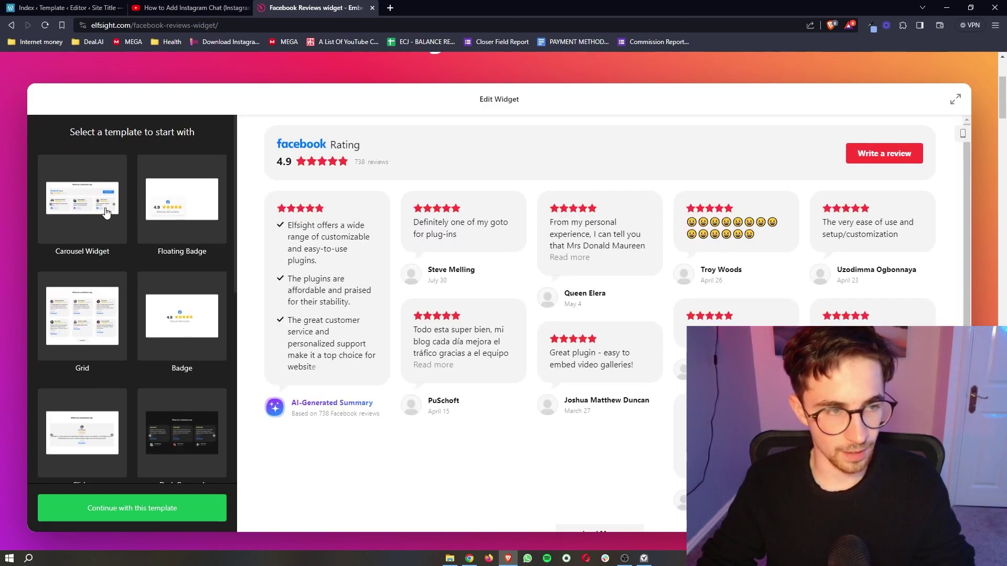
left_click(84, 199)
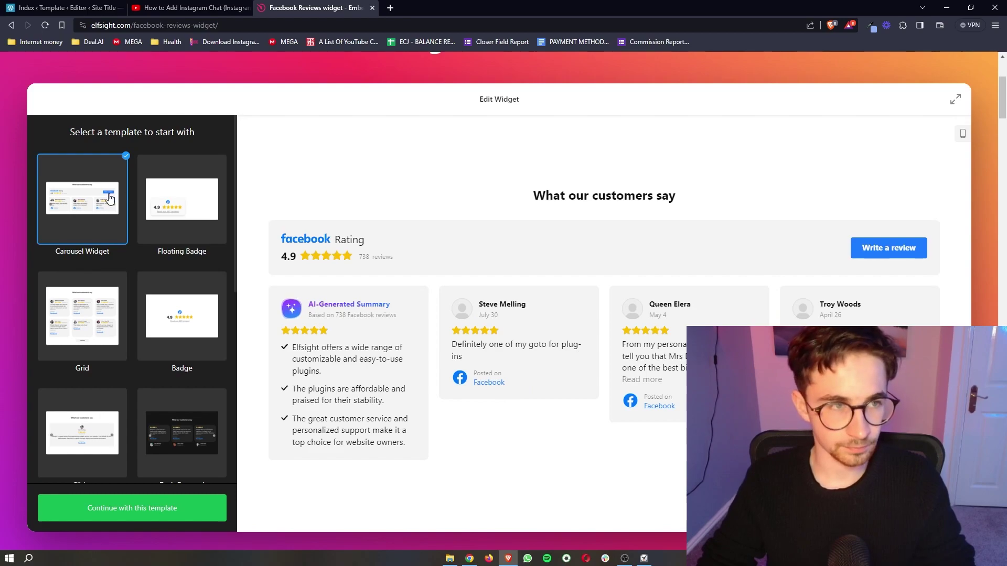
scroll(155, 341, "down", 8)
scroll(155, 341, "up", 8)
scroll(155, 340, "down", 2)
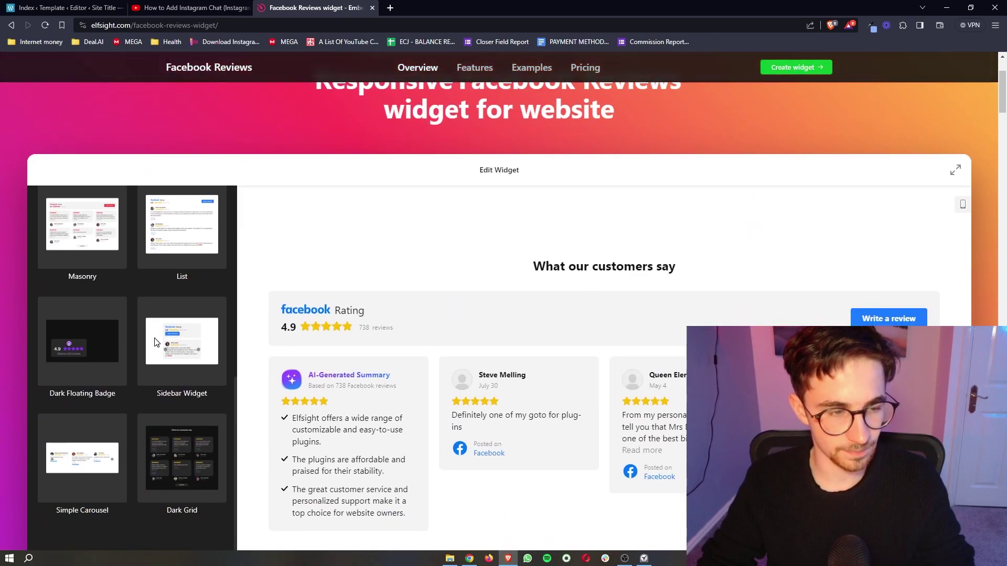
scroll(304, 386, "down", 2)
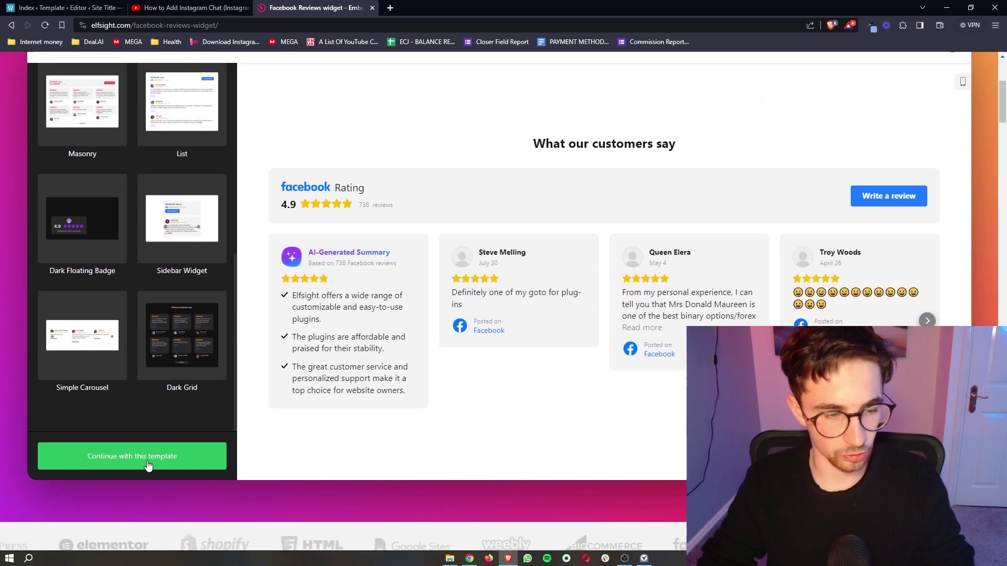
- Continue with the carousel template, preview Grid, List and Masonry layouts, and keep Carousel
left_click(148, 465)
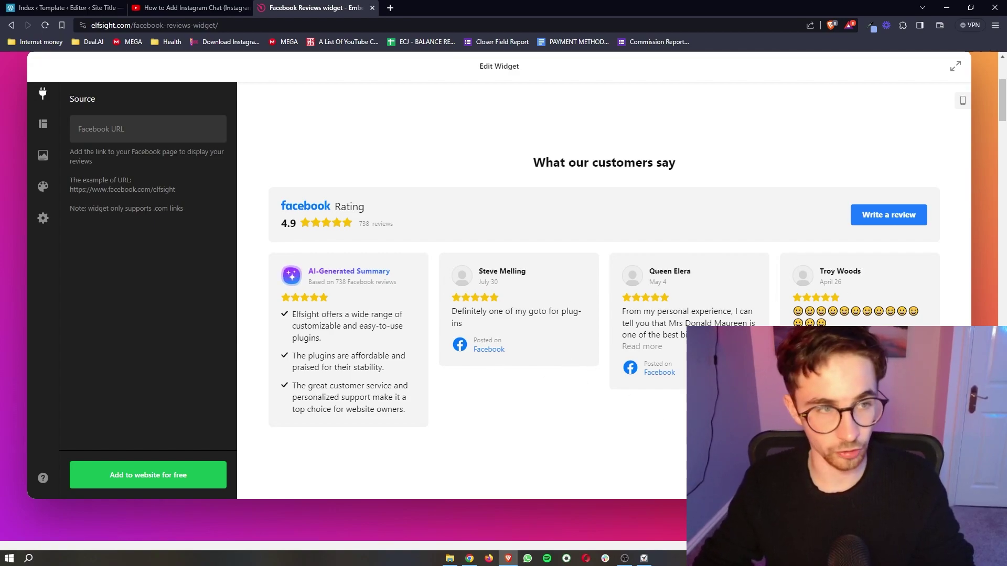
left_click(43, 124)
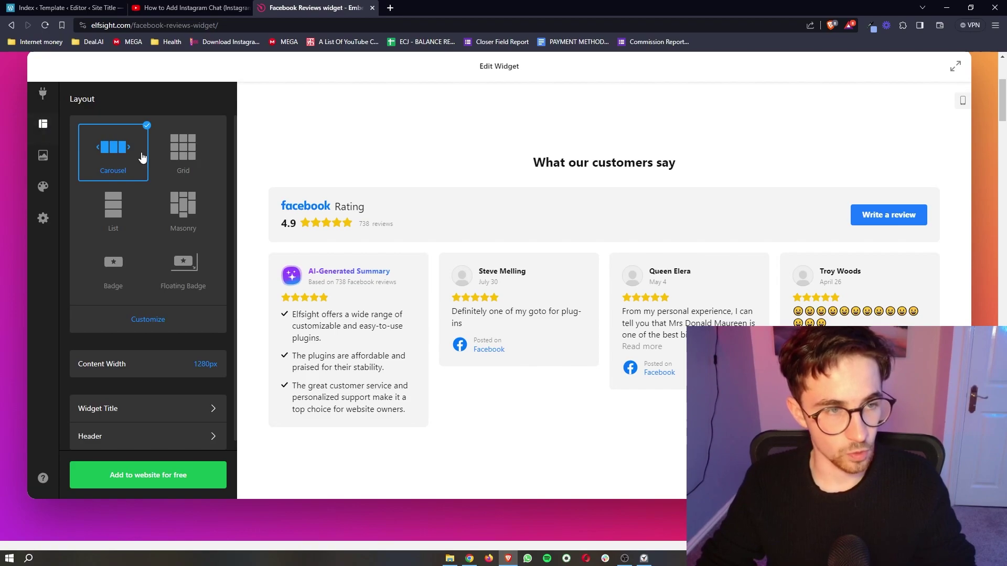
left_click(172, 159)
left_click(117, 210)
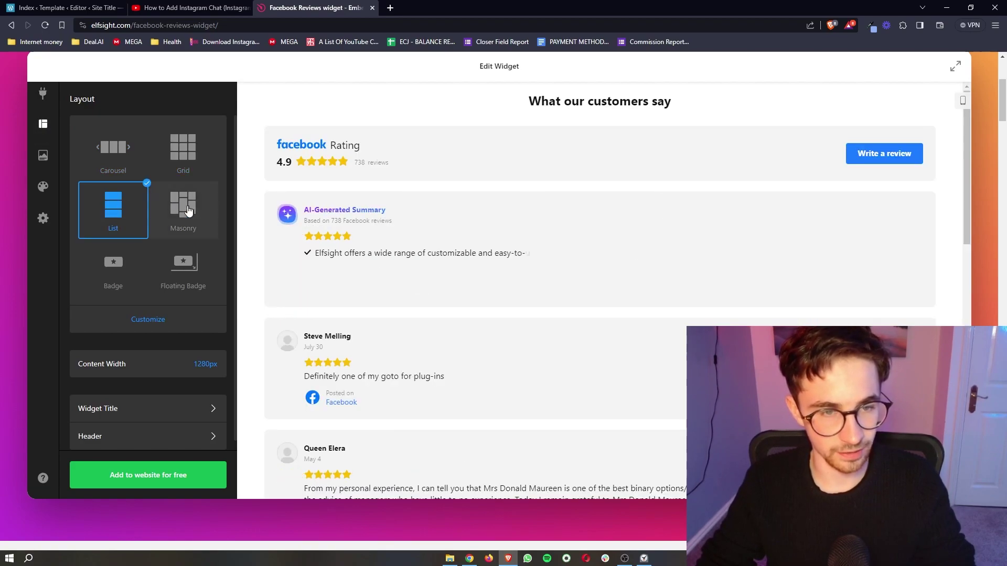
left_click(183, 207)
left_click(113, 152)
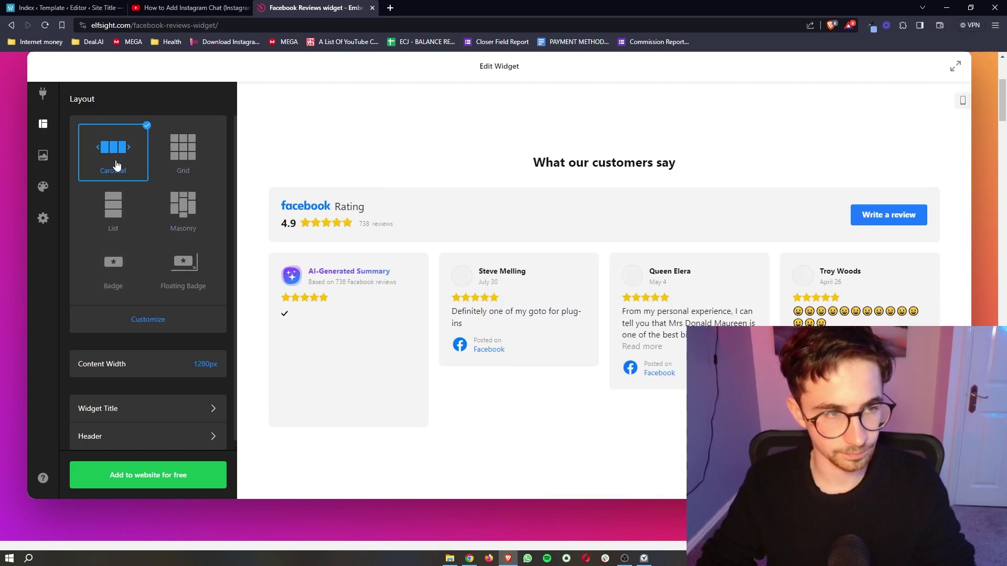
scroll(126, 183, "down", 1)
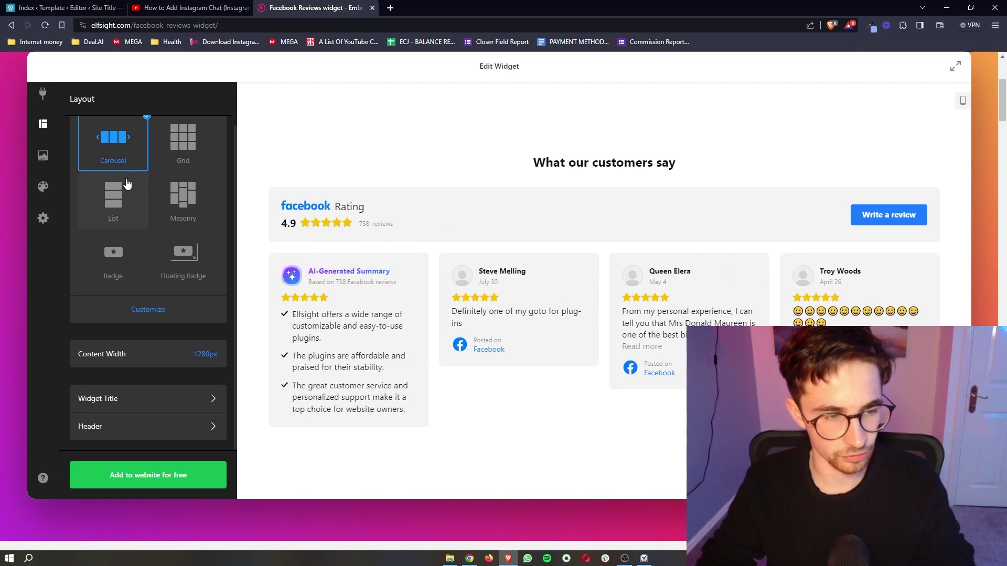
- Replace the Title field text with 'Subscribe', then go back and open the Review settings
left_click(154, 403)
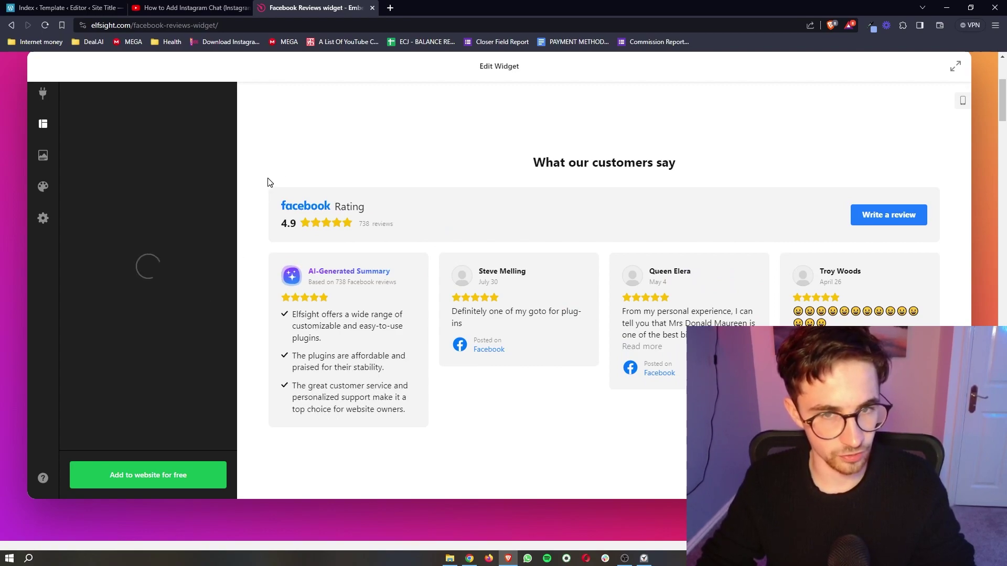
triple_click(168, 165)
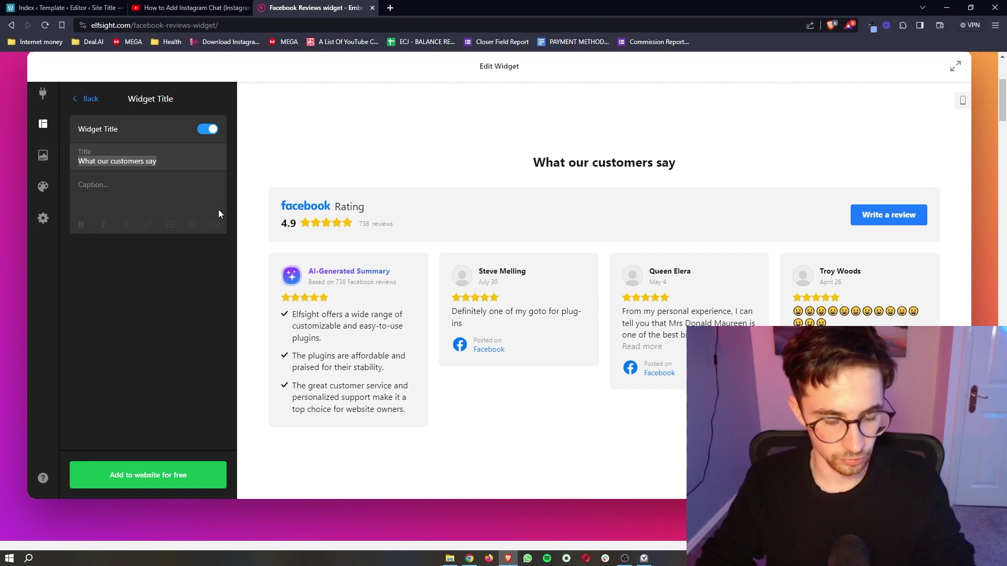
type("Subscribe")
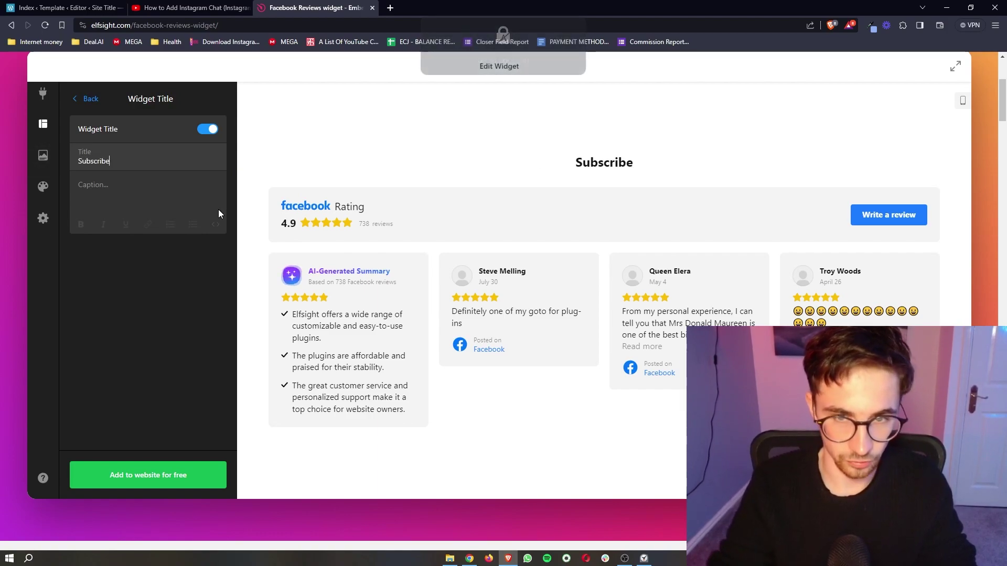
left_click(88, 99)
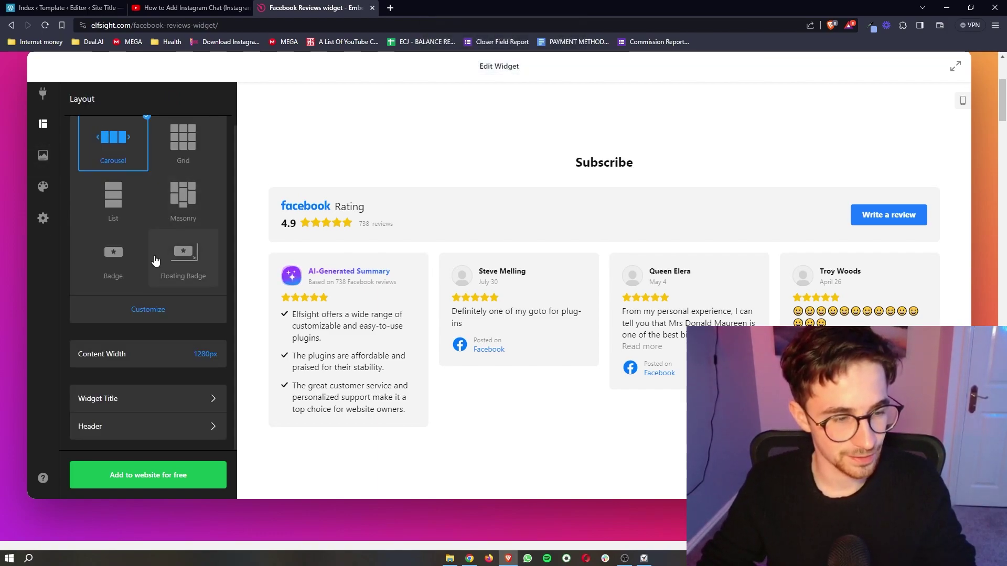
scroll(152, 314, "down", 1)
scroll(186, 367, "up", 1)
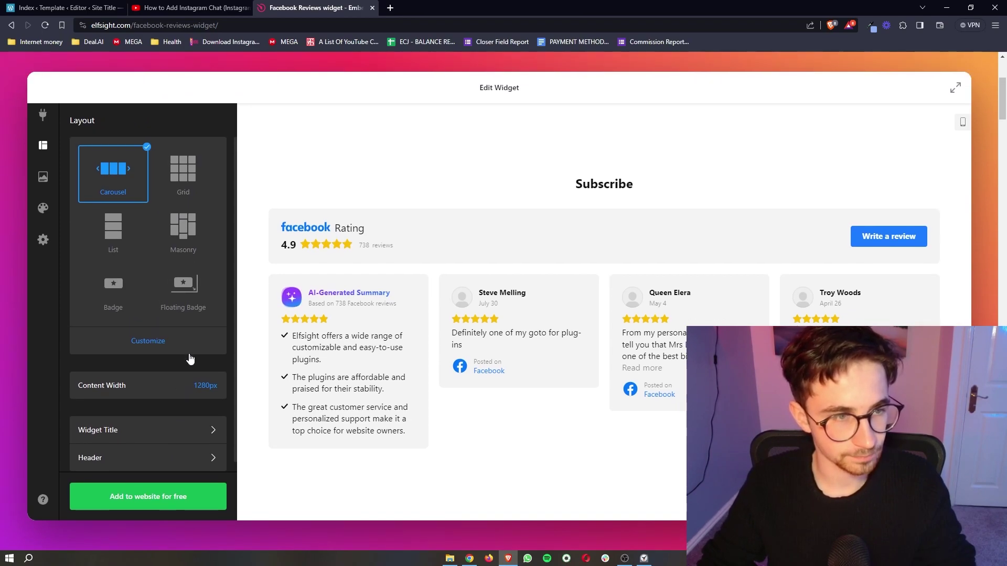
left_click(44, 181)
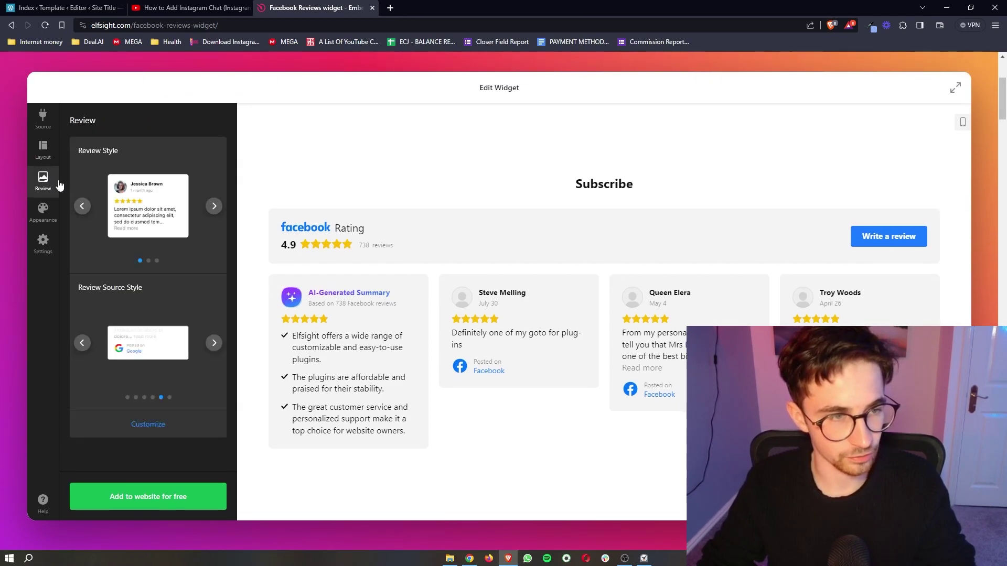
- Try the review card styles and source labels, keeping the first style and 'Posted on Facebook'
left_click(214, 206)
left_click(215, 207)
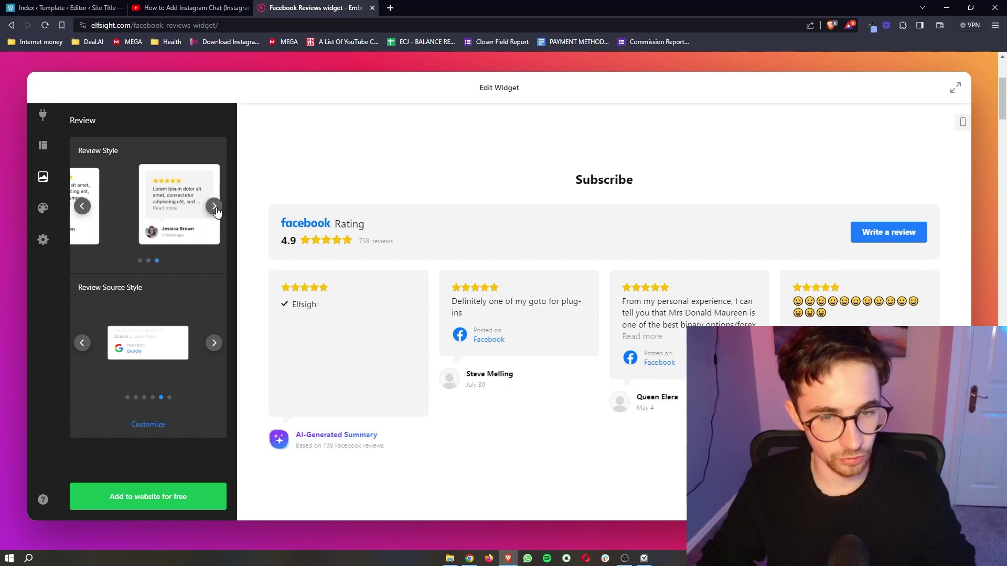
left_click(214, 206)
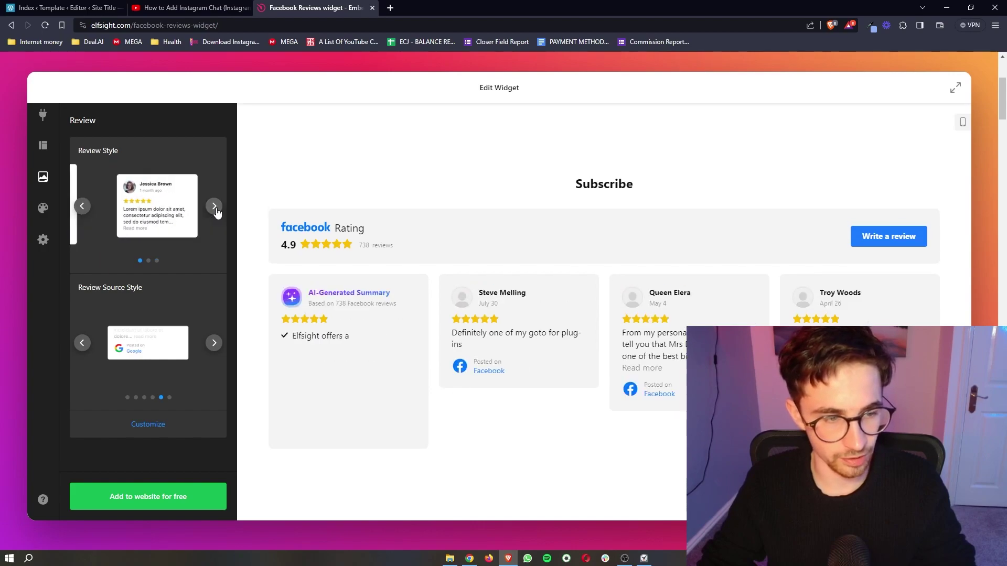
left_click(212, 343)
left_click(213, 343)
left_click(212, 343)
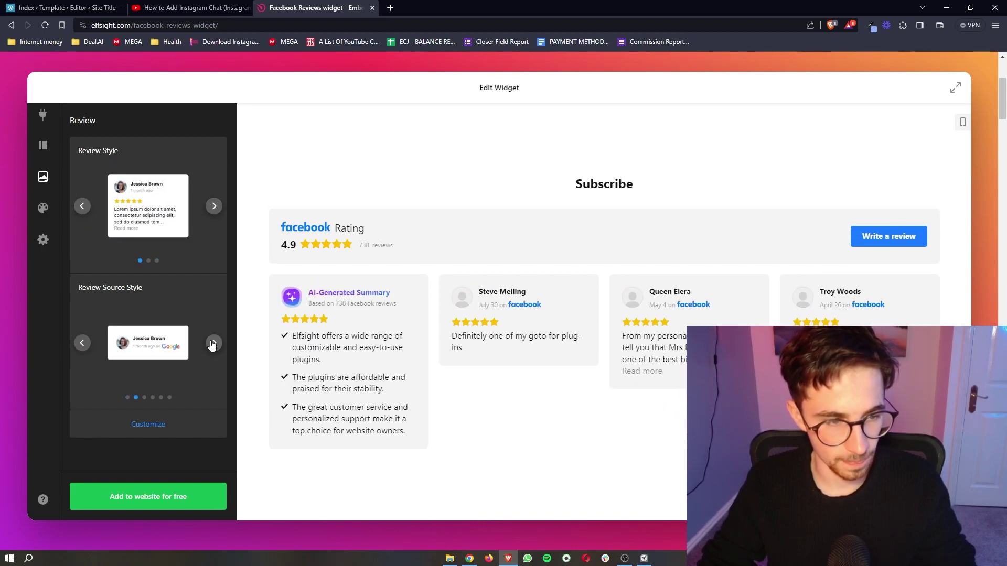
left_click(213, 343)
left_click(213, 343)
left_click(213, 343)
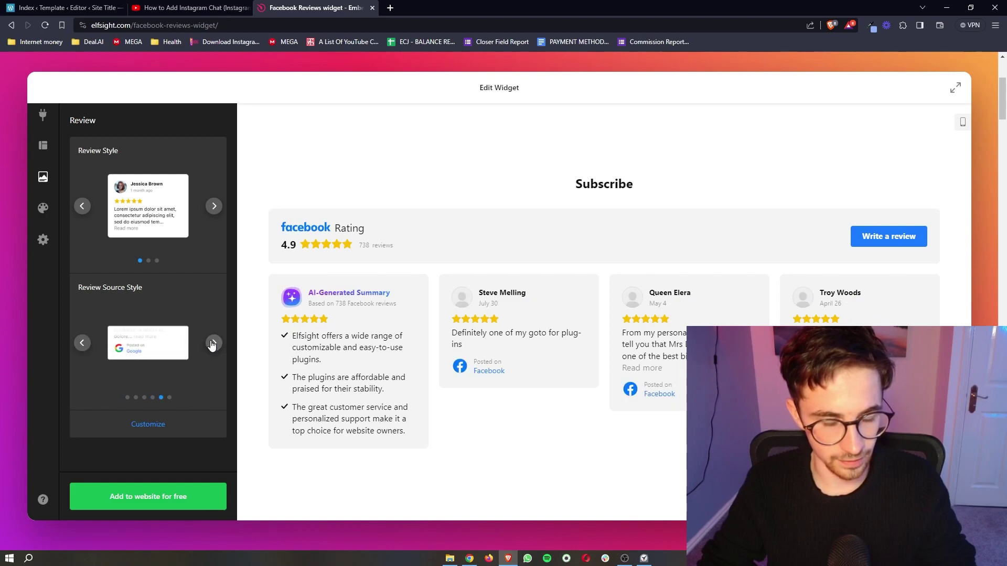
- In Appearance, keep the blue accent colour and set the colour scheme to Dark
left_click(37, 218)
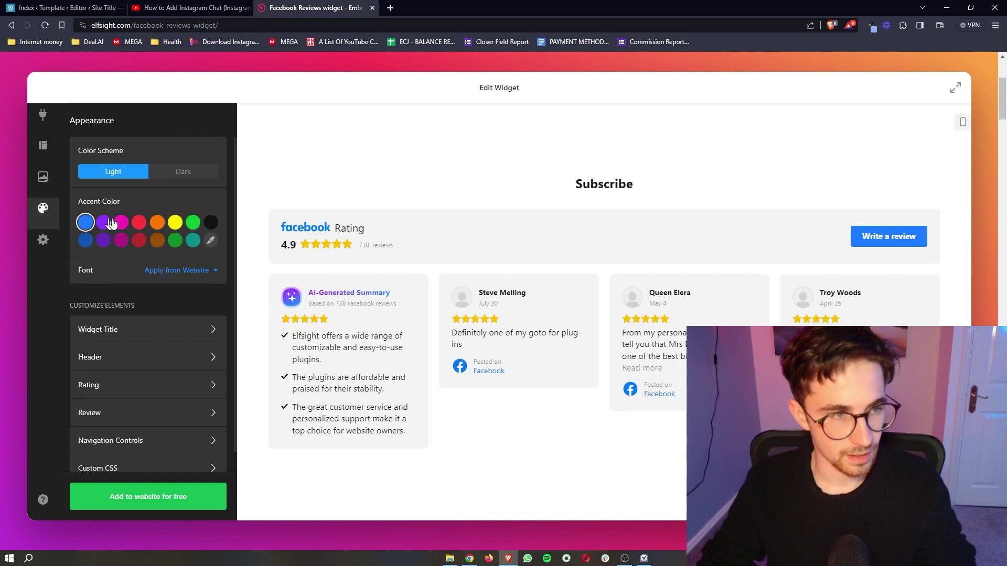
left_click(121, 222)
left_click(84, 225)
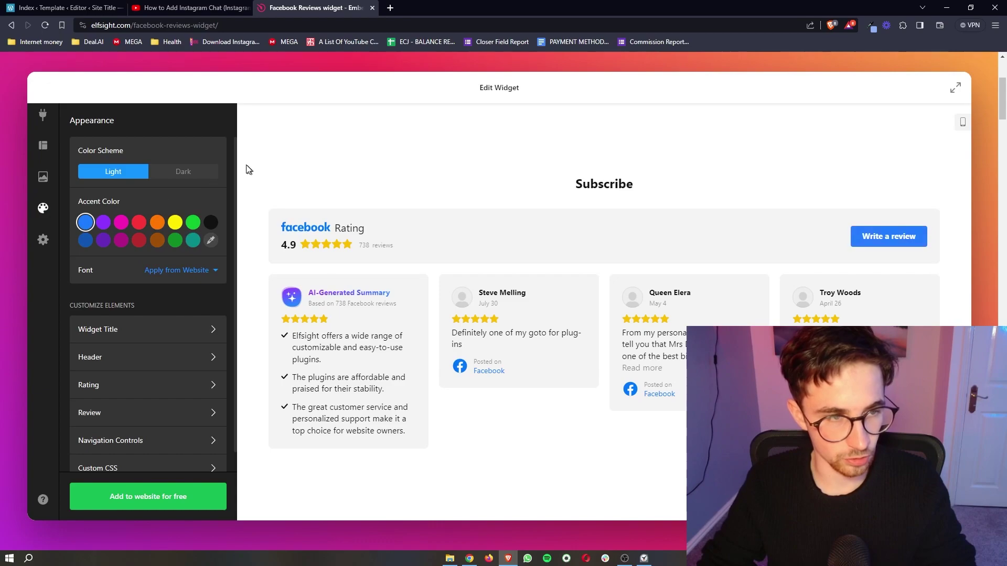
left_click(184, 172)
scroll(148, 233, "down", 1)
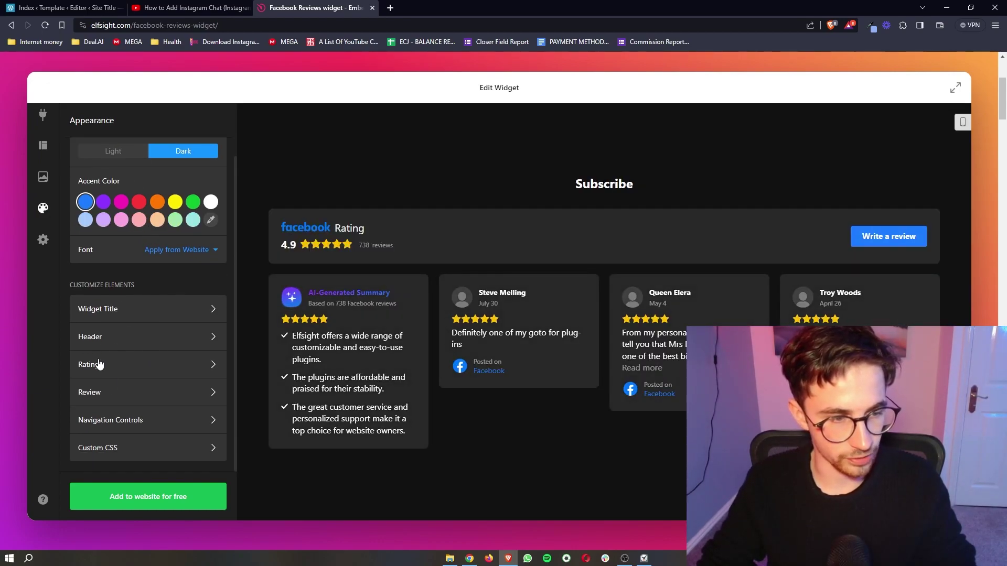
left_click(139, 371)
left_click(98, 126)
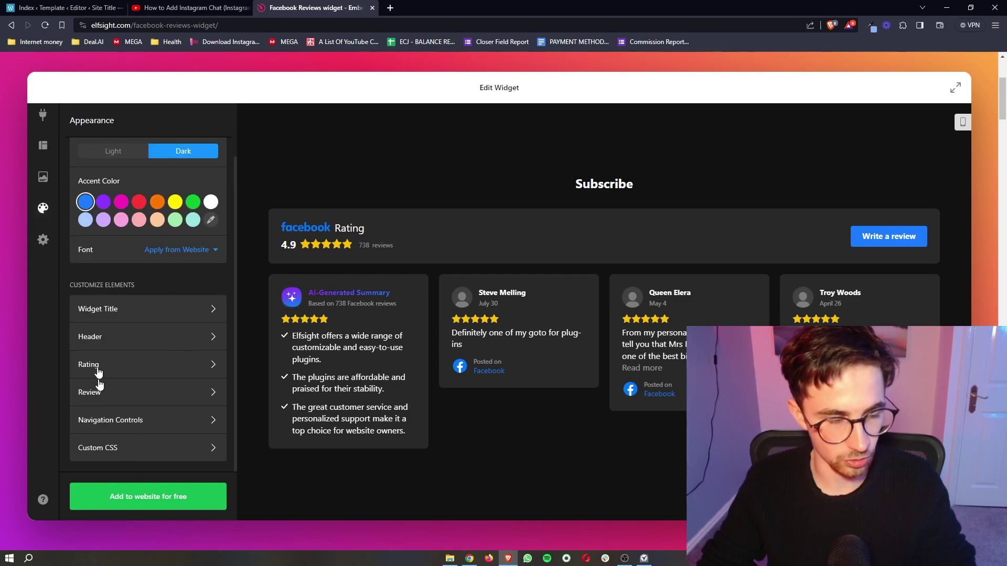
left_click(43, 115)
- Save the widget with 'Add to website for free'
scroll(526, 373, "down", 1)
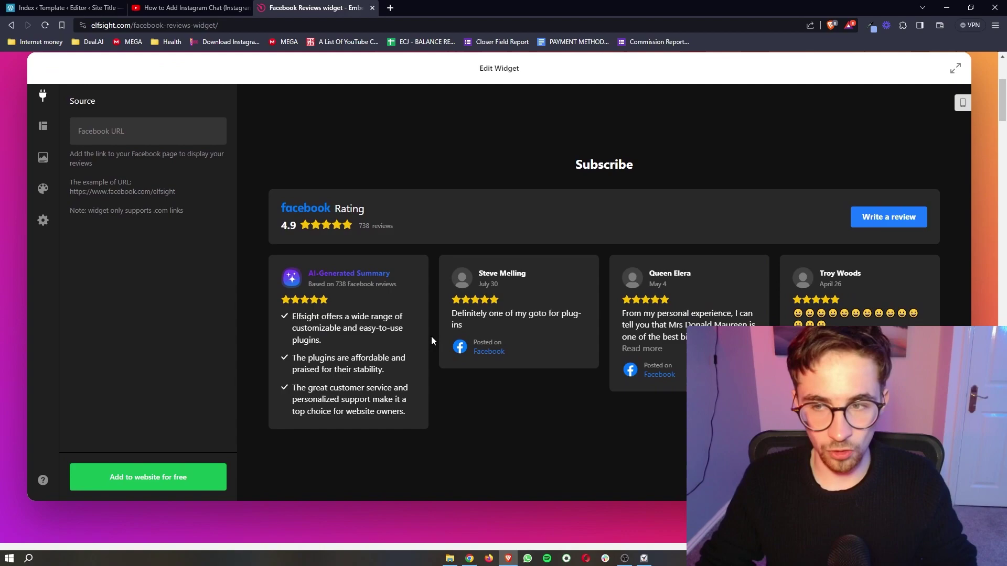
scroll(275, 247, "up", 1)
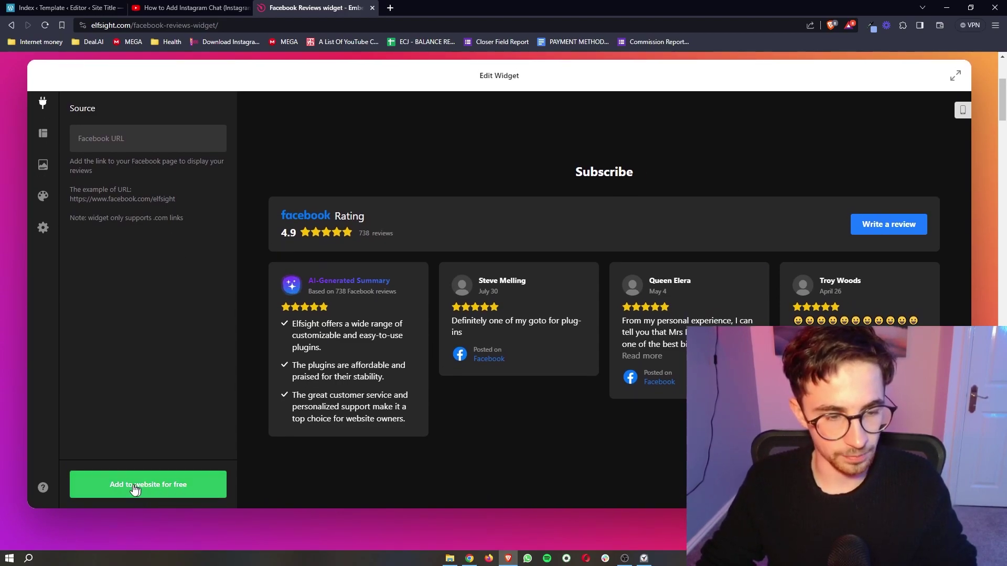
left_click(157, 490)
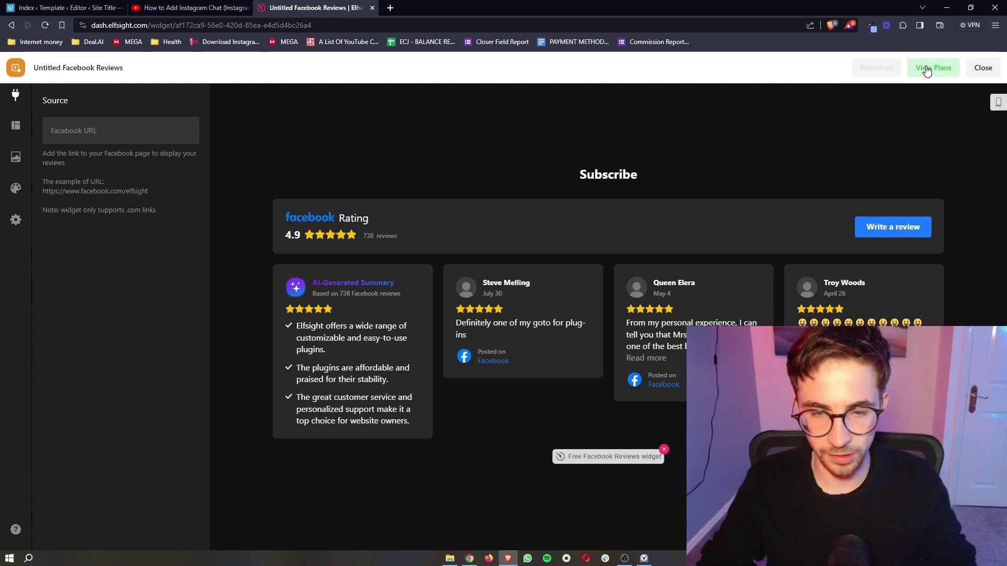
- Look over the pricing plans, including Free and Pro's 9-widget limit, then close them
left_click(927, 71)
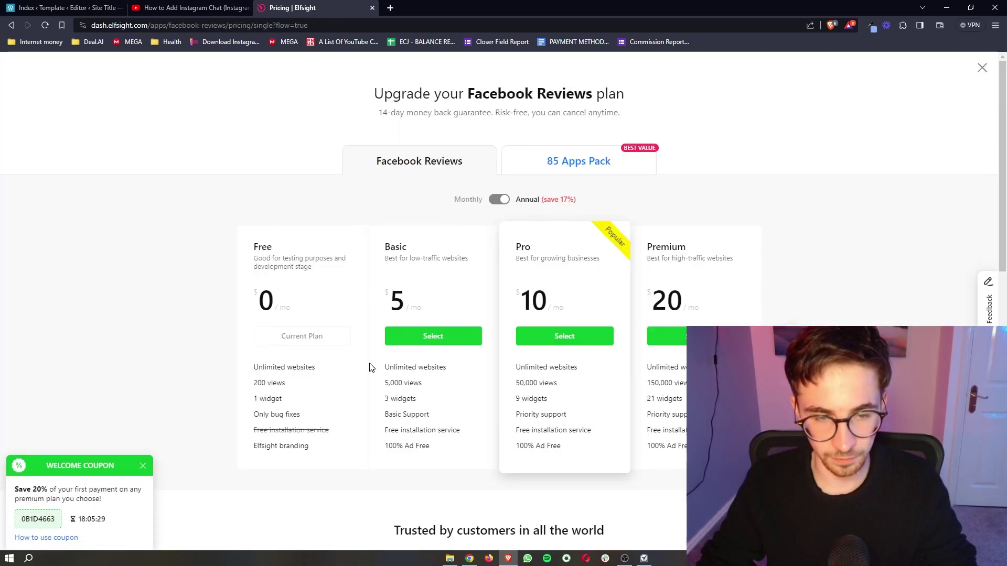
scroll(507, 339, "down", 1)
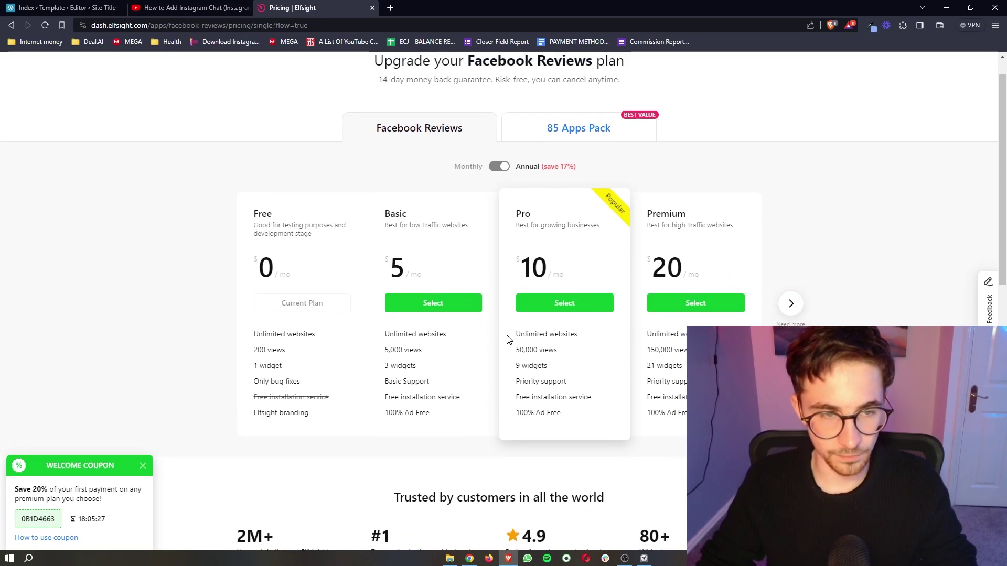
left_click_drag(246, 218, 317, 239)
left_click(329, 225)
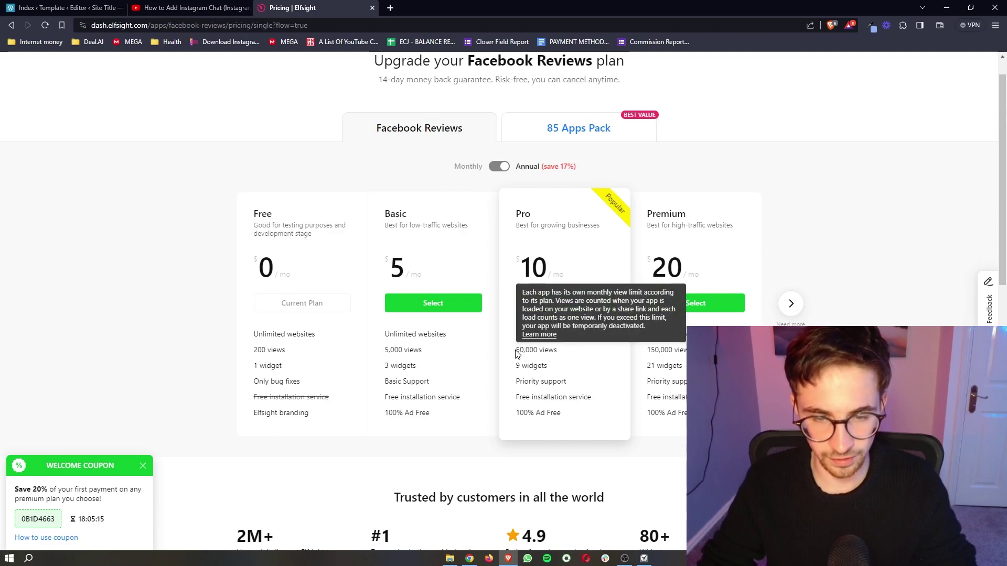
key("ctrl+a")
left_click(560, 358)
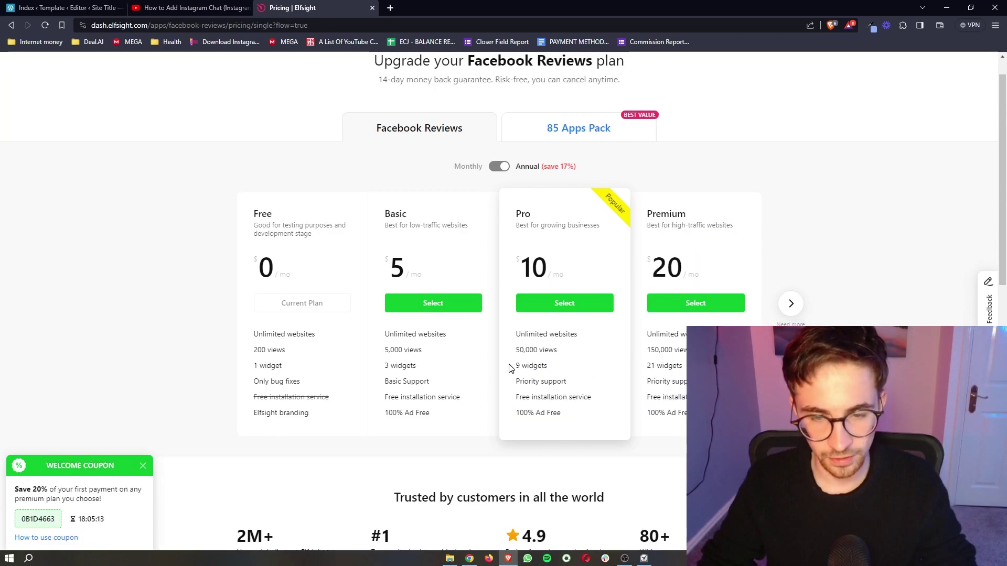
left_click_drag(509, 368, 554, 372)
left_click(566, 358)
key("Escape")
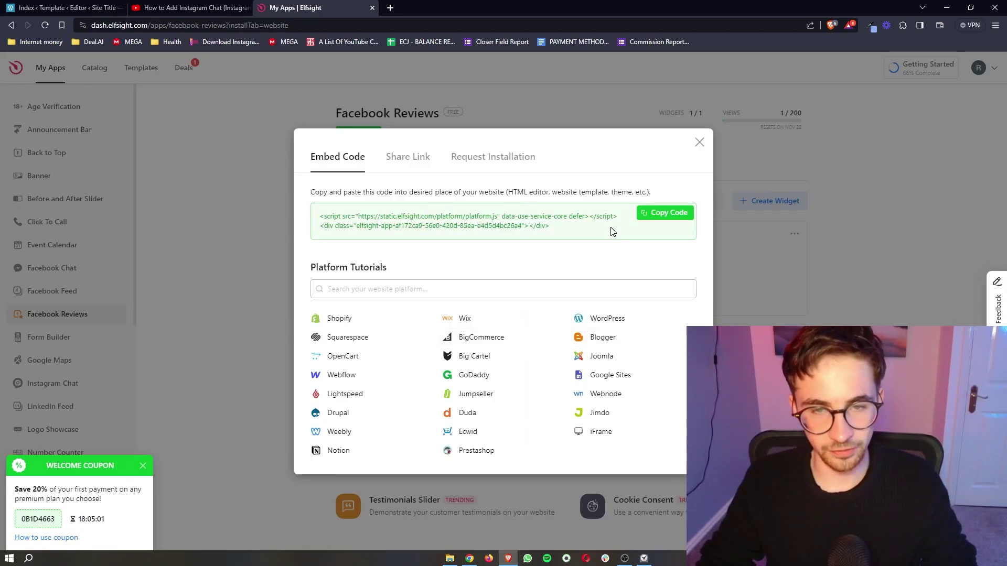
- Copy the widget's embed code with Copy Code and switch to the WordPress site editor
left_click_drag(554, 230, 336, 204)
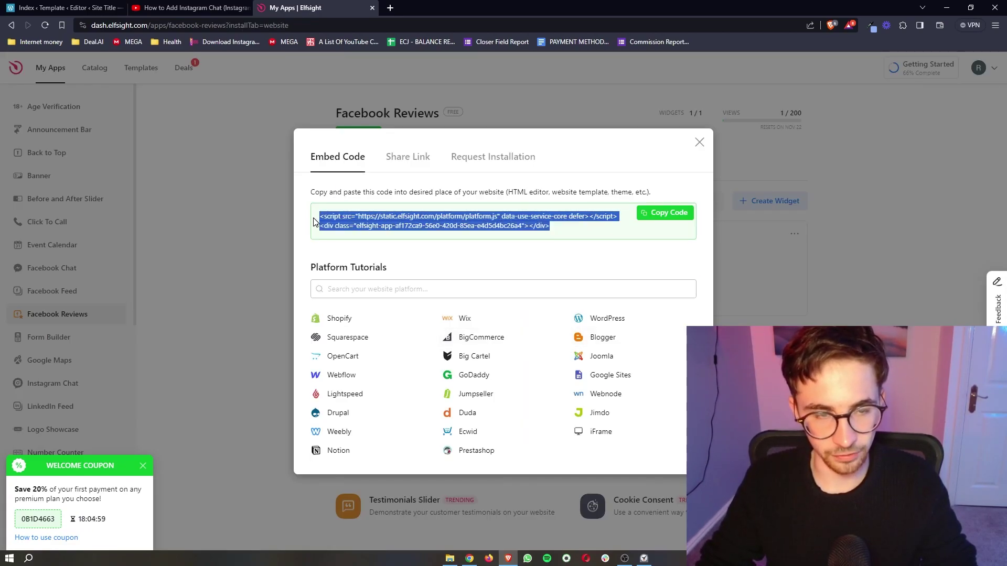
left_click(533, 271)
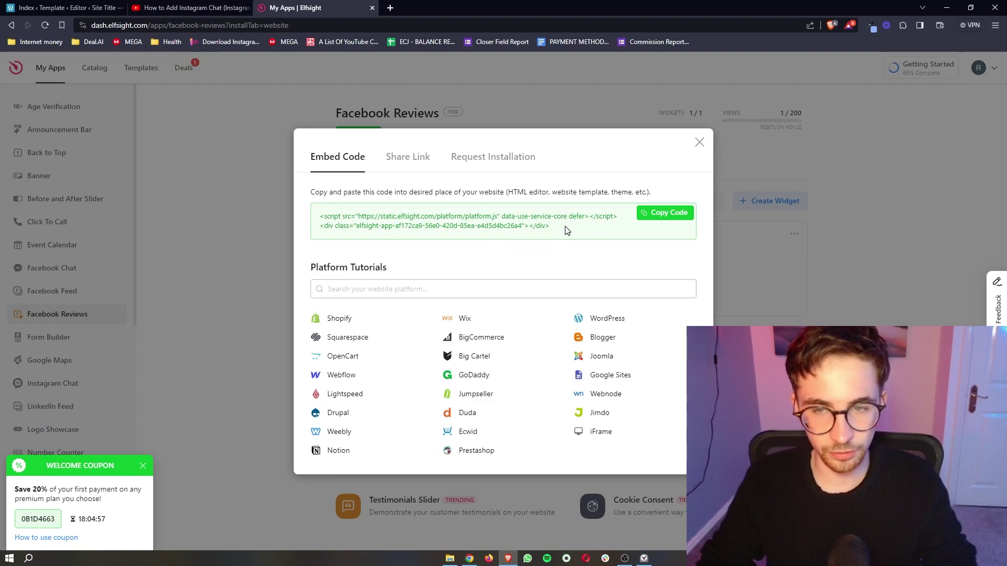
left_click(666, 219)
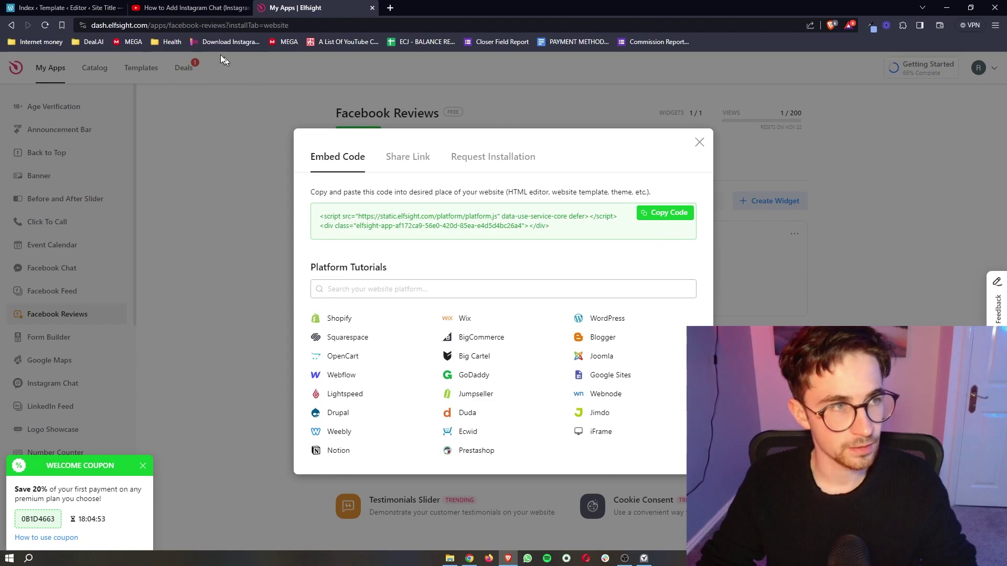
left_click(52, 8)
- Search the block inserter for 'html' and drag a Custom HTML block above Newer Posts
scroll(473, 341, "down", 3)
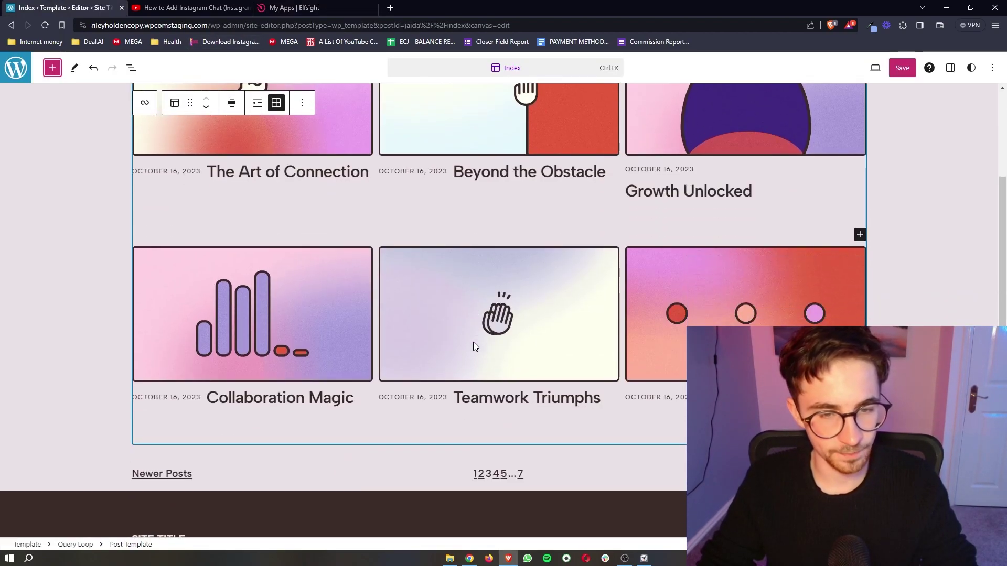
scroll(473, 342, "up", 3)
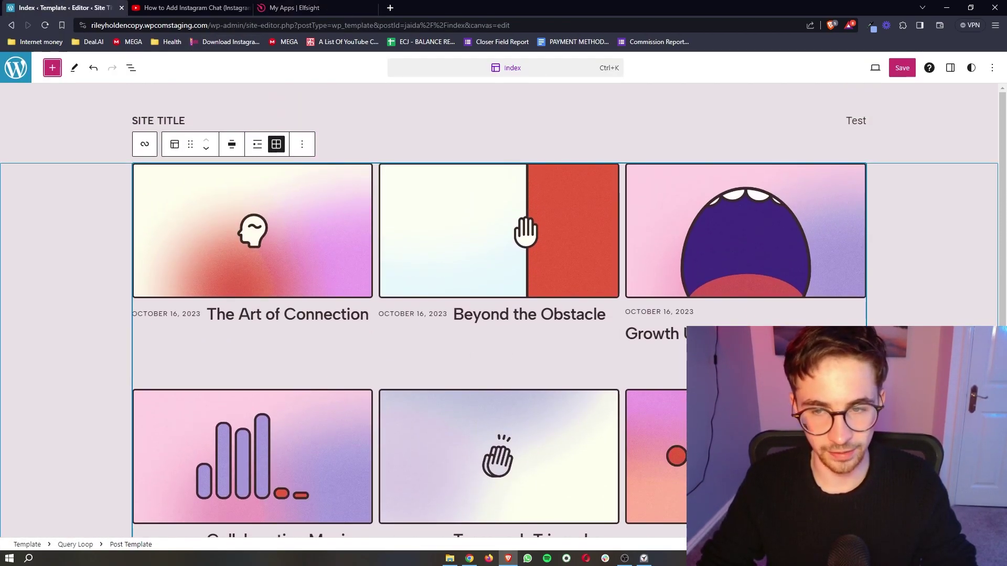
scroll(473, 342, "down", 1)
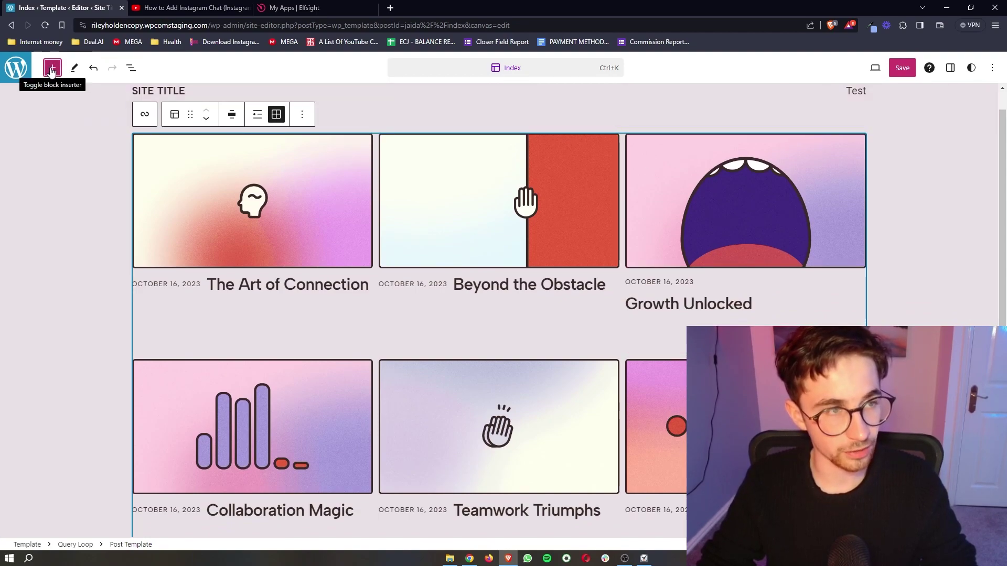
left_click(52, 68)
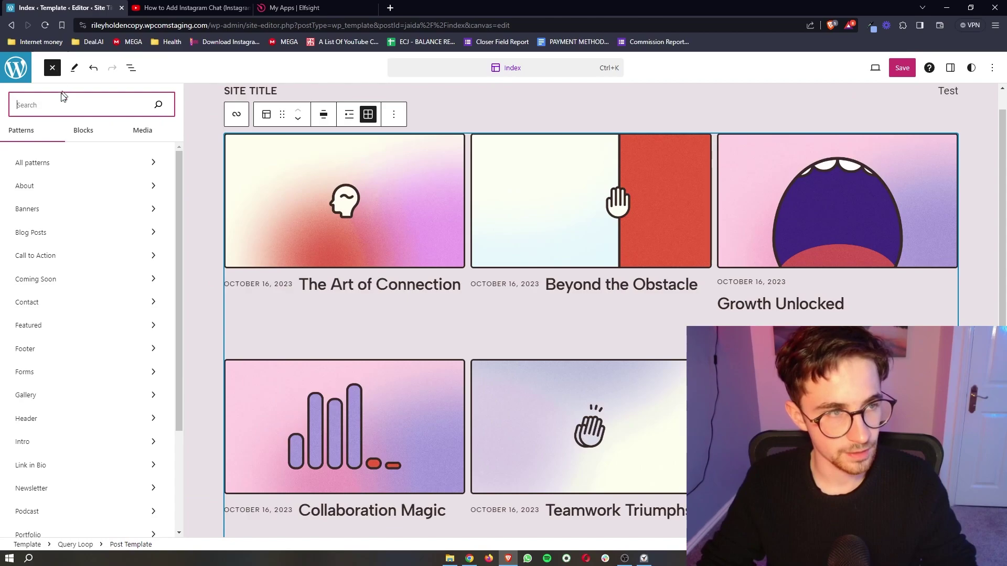
type("html")
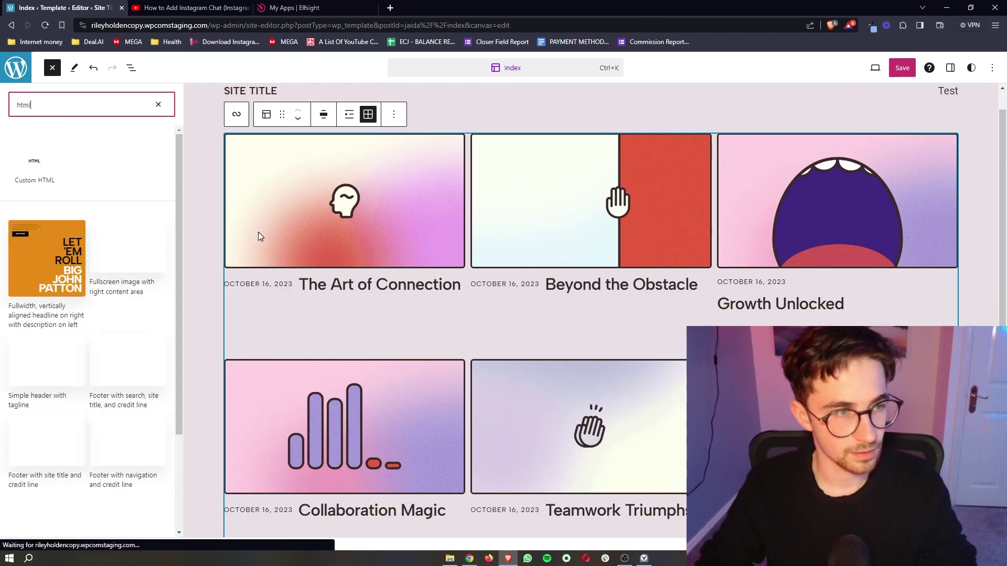
scroll(258, 232, "down", 4)
left_click_drag(34, 168, 505, 348)
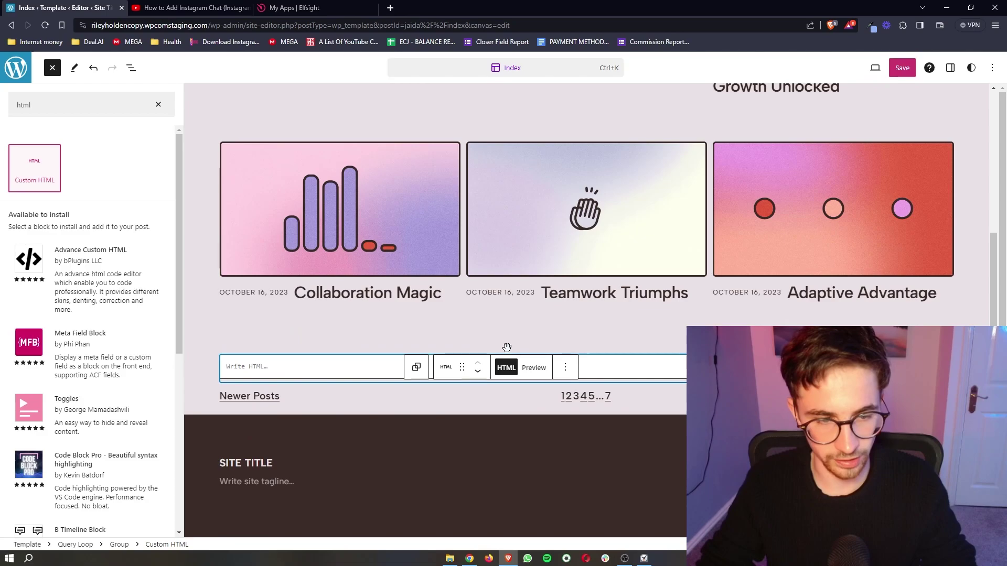
- Paste the Elfsight embed script and widget div into the Custom HTML block, then save the index template
left_click(235, 367)
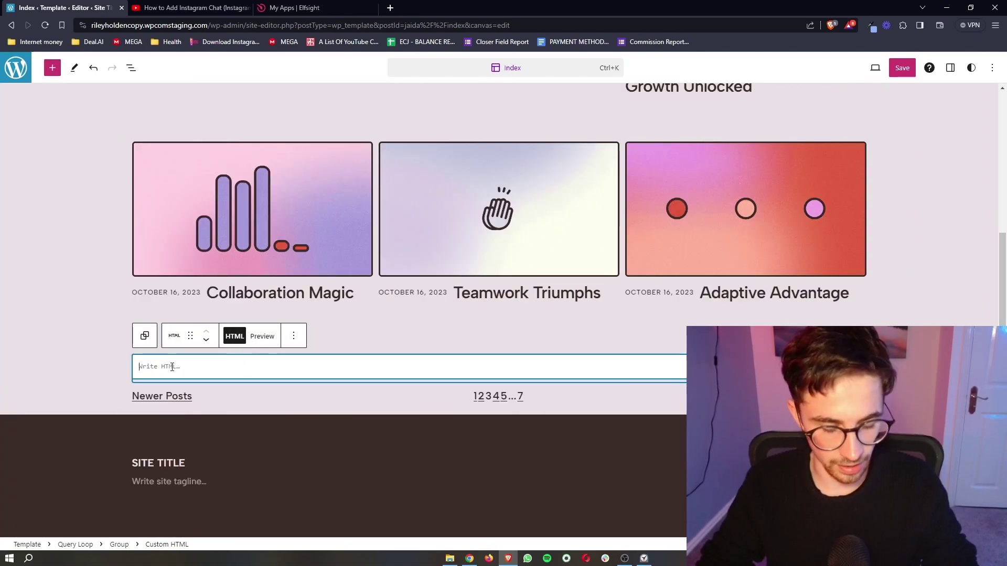
key("ctrl+v")
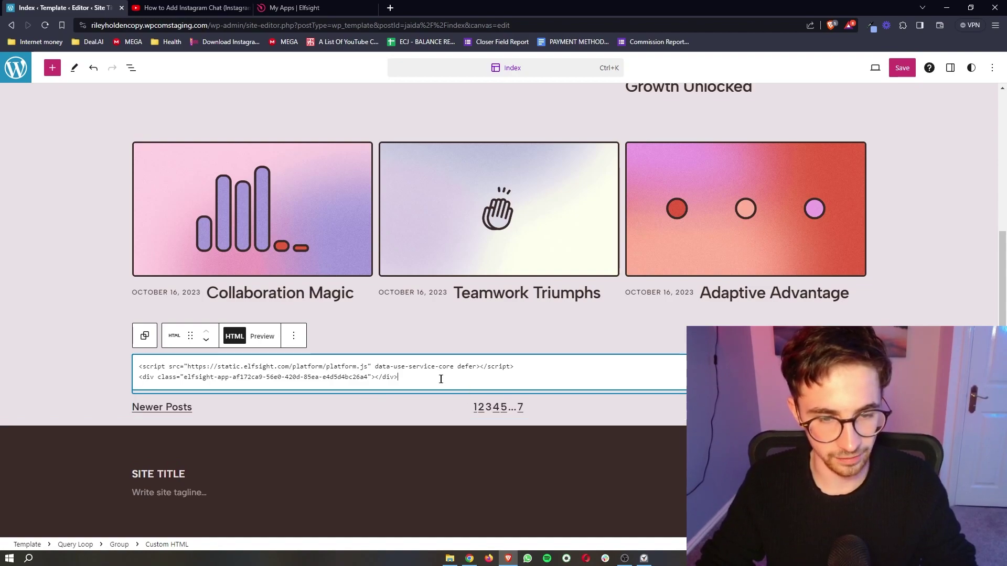
left_click(903, 69)
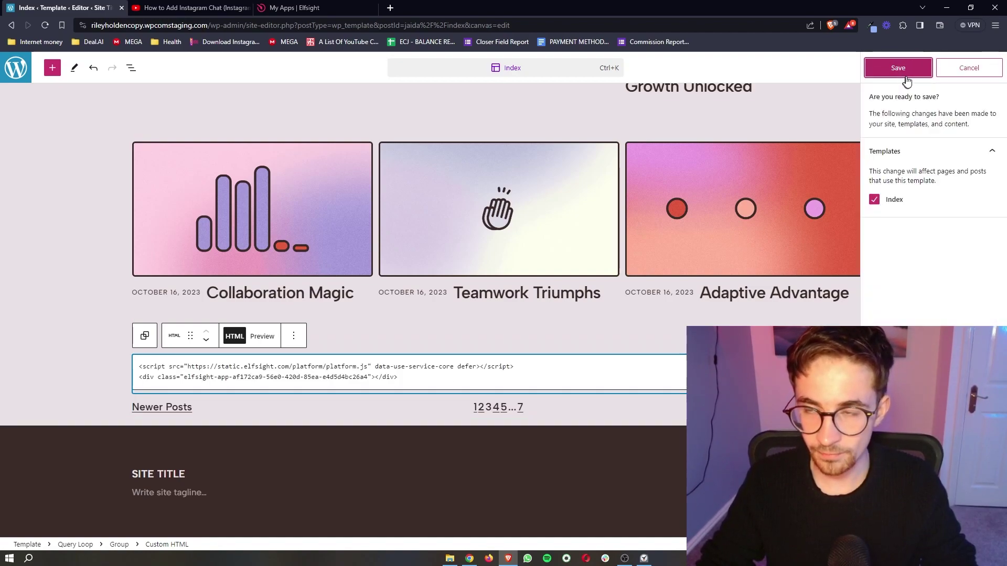
left_click(907, 74)
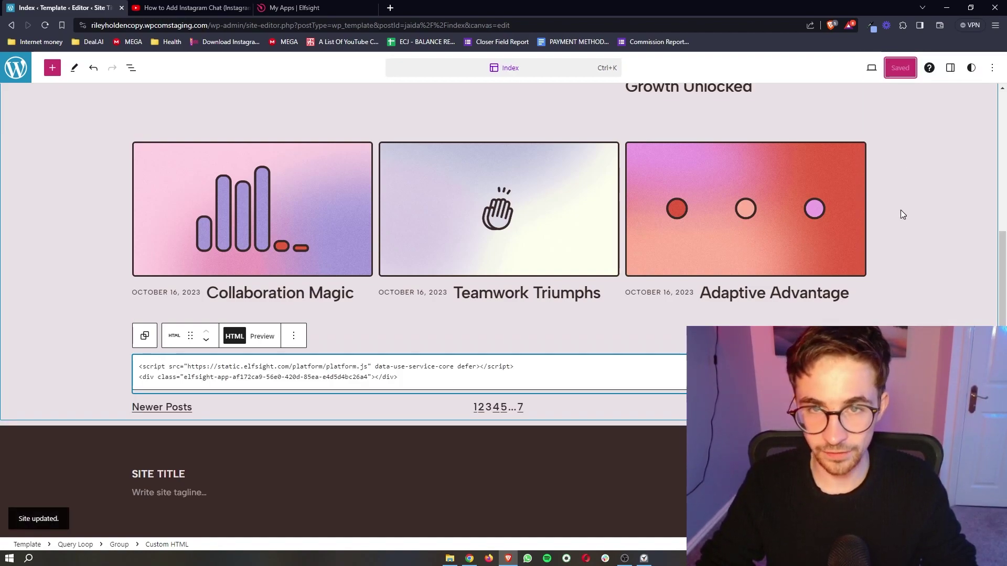
left_click_drag(411, 377, 141, 367)
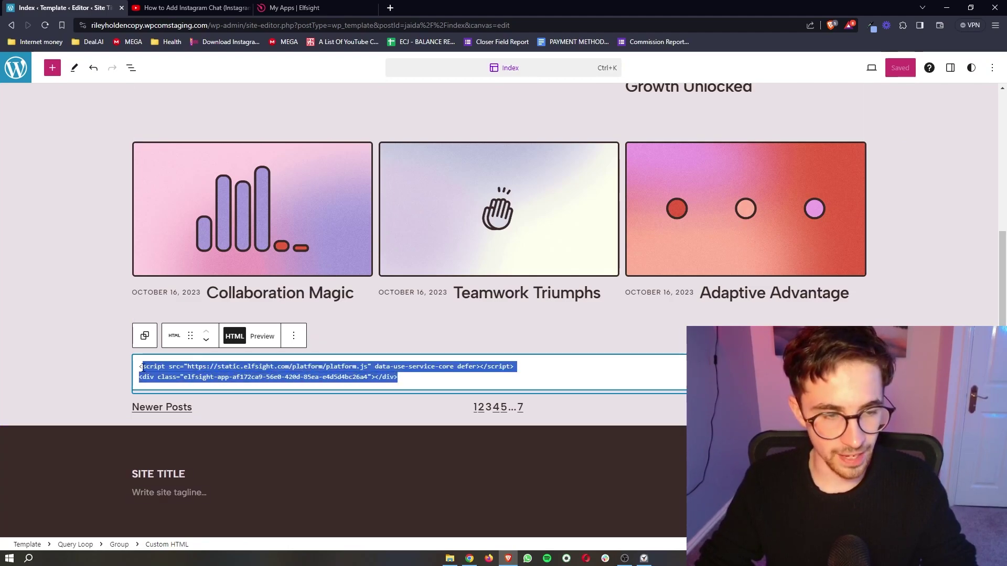
left_click(399, 373)
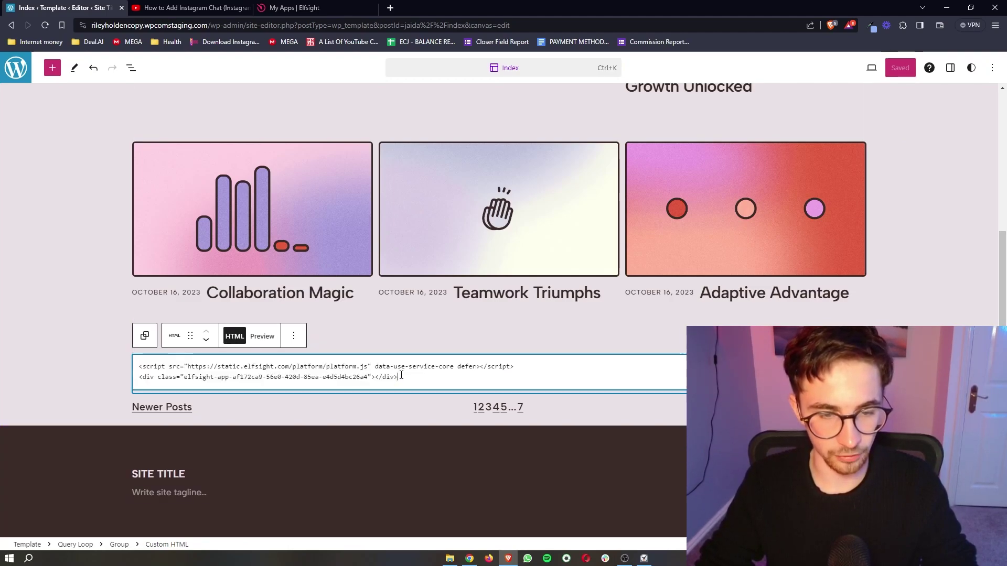
- View the live site in a new tab and scroll to the Facebook reviews carousel below the posts grid
left_click(871, 69)
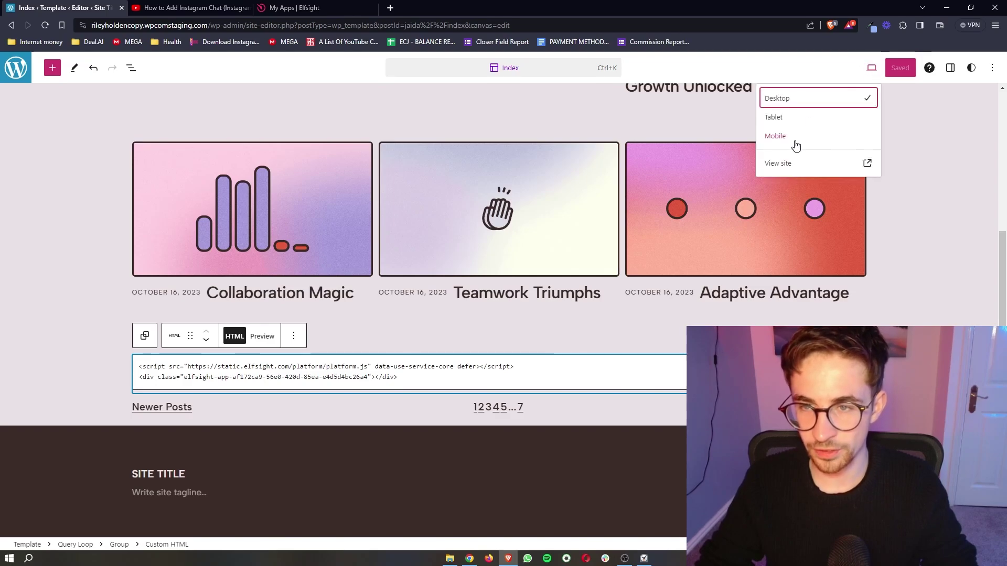
left_click(780, 167)
scroll(626, 240, "down", 5)
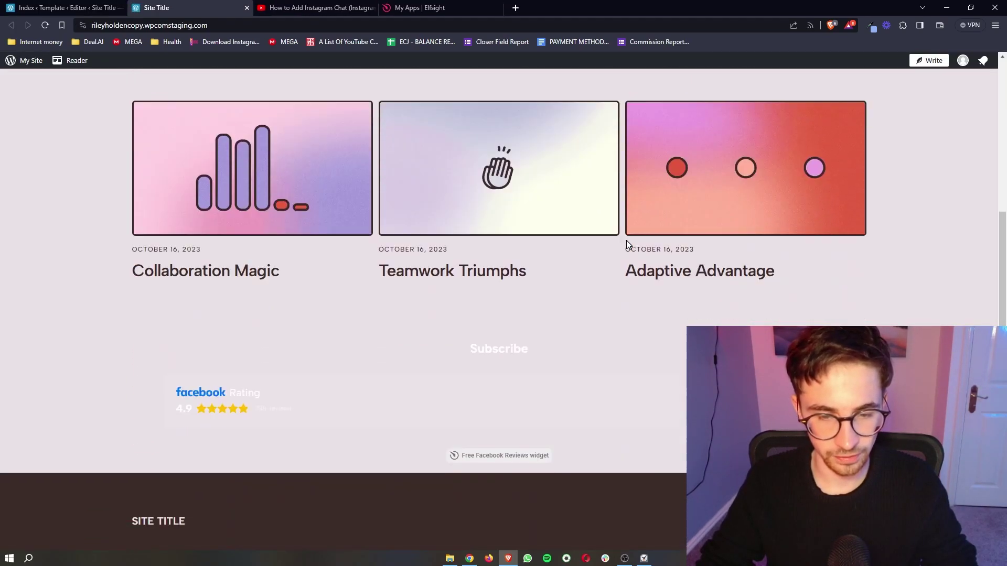
scroll(626, 241, "down", 3)
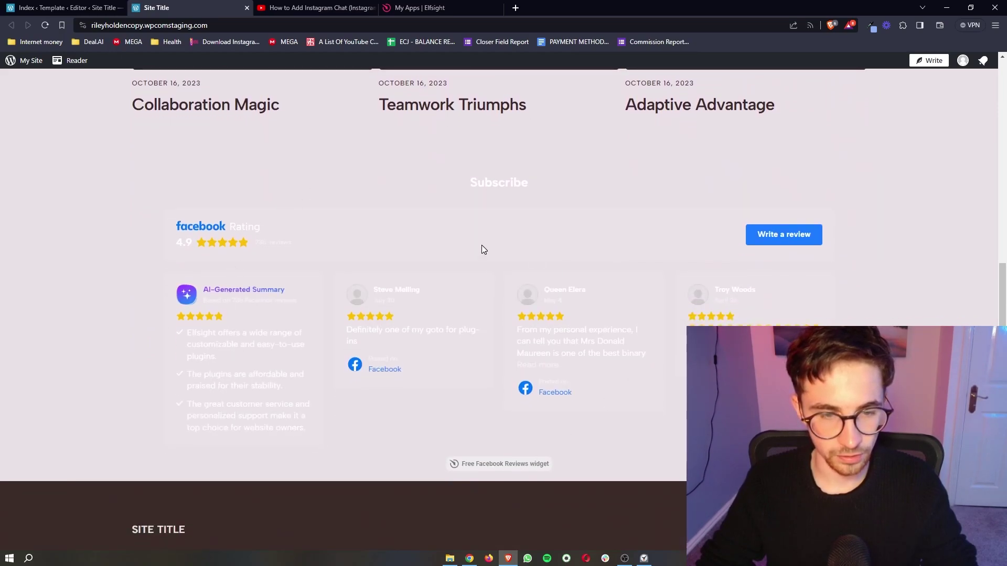